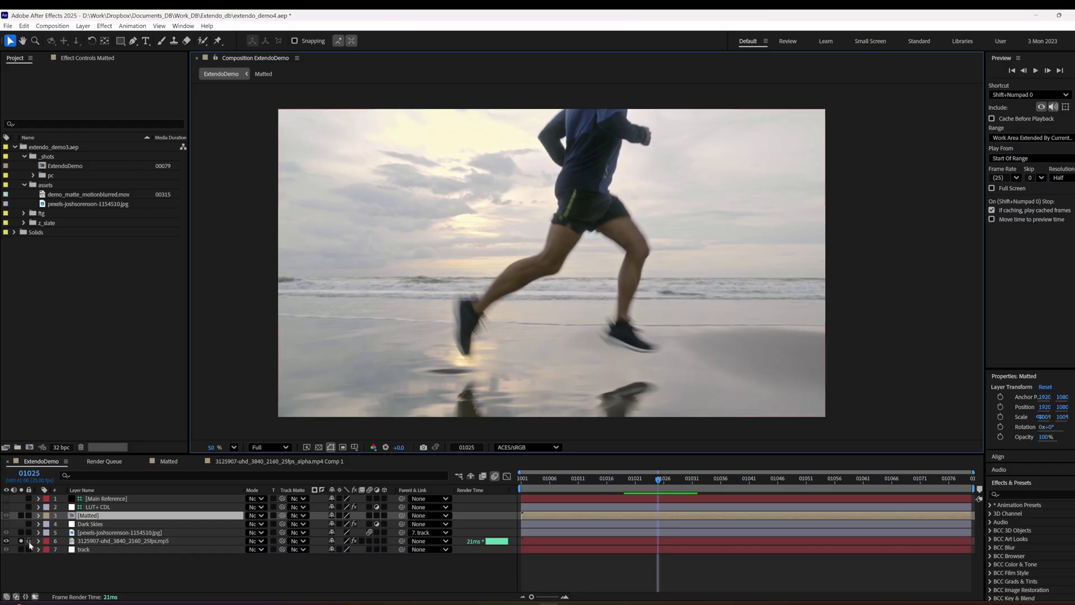
Step: Solo the pexels-joshsorenson sky image and the Matted layer, and scrub to frame 01019 to inspect the runner's edges
click(22, 532)
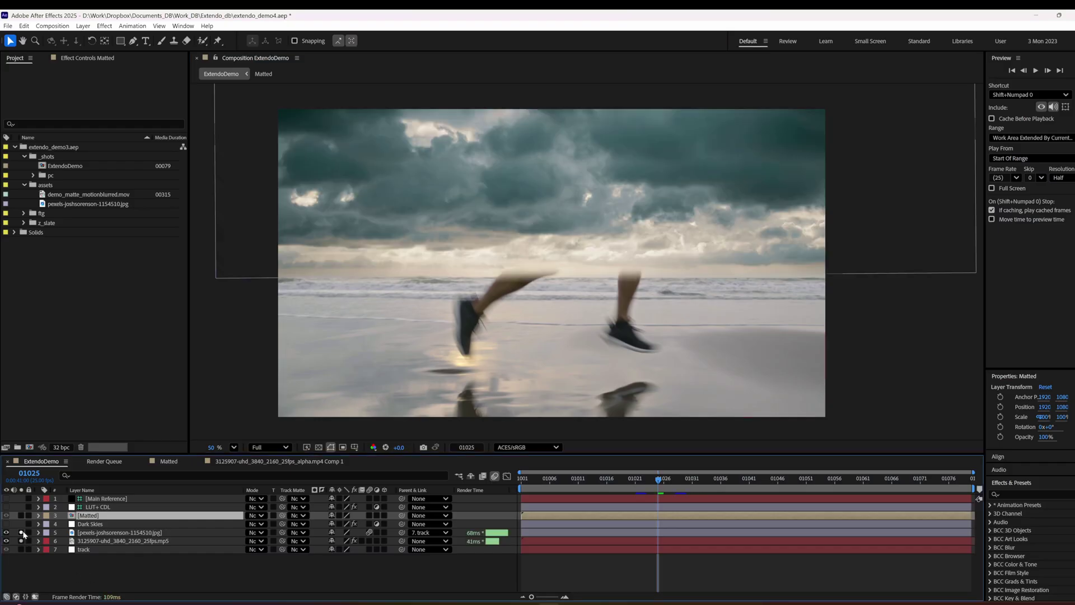
drag(573, 480, 620, 499)
key(space)
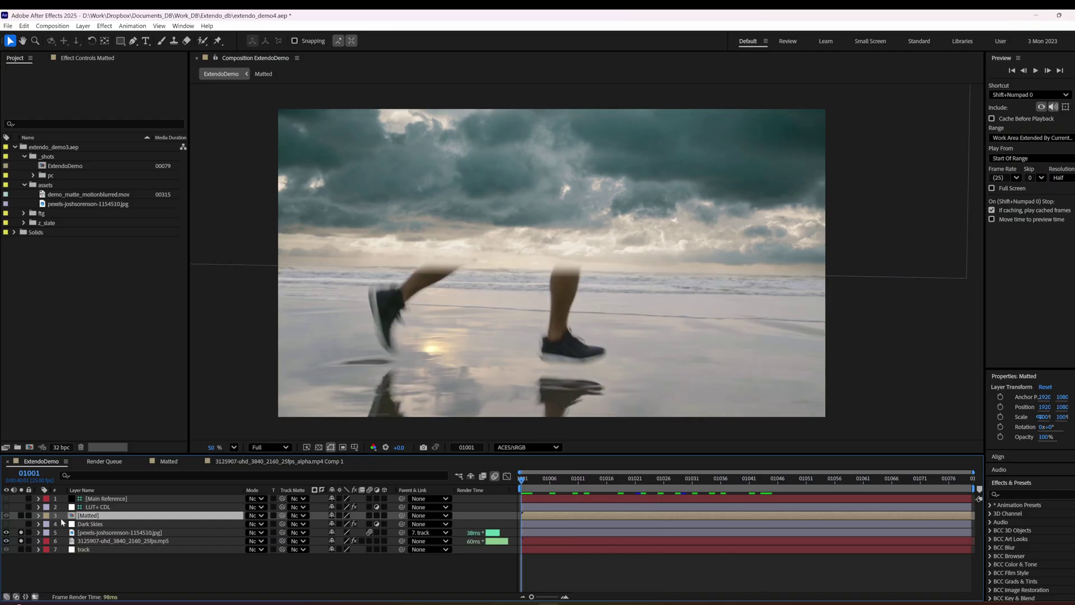
click(22, 515)
key(space)
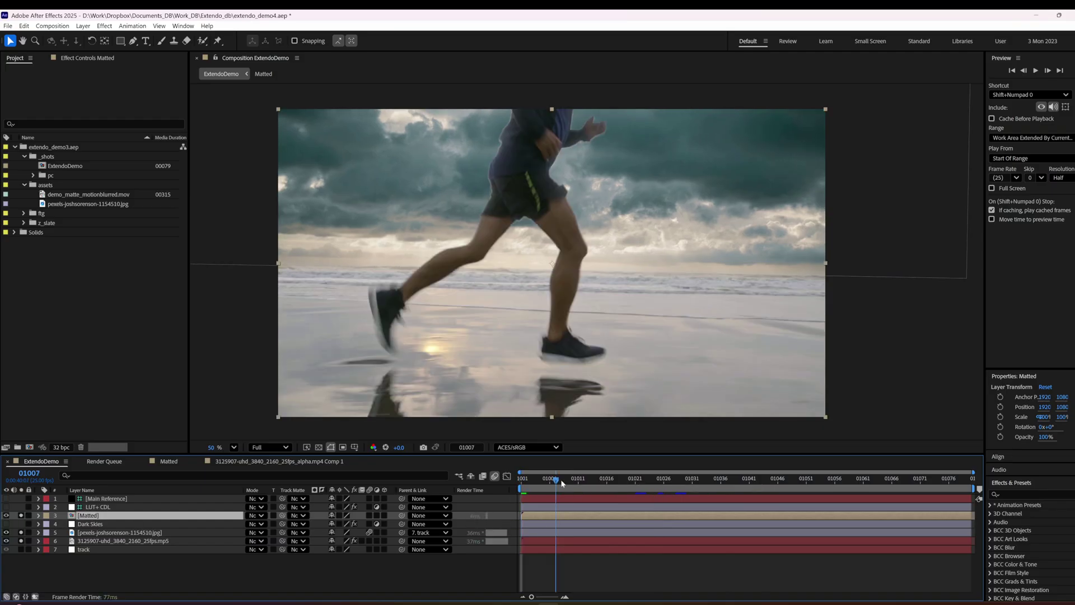
scroll(584, 231, up, 2)
scroll(585, 231, up, 5)
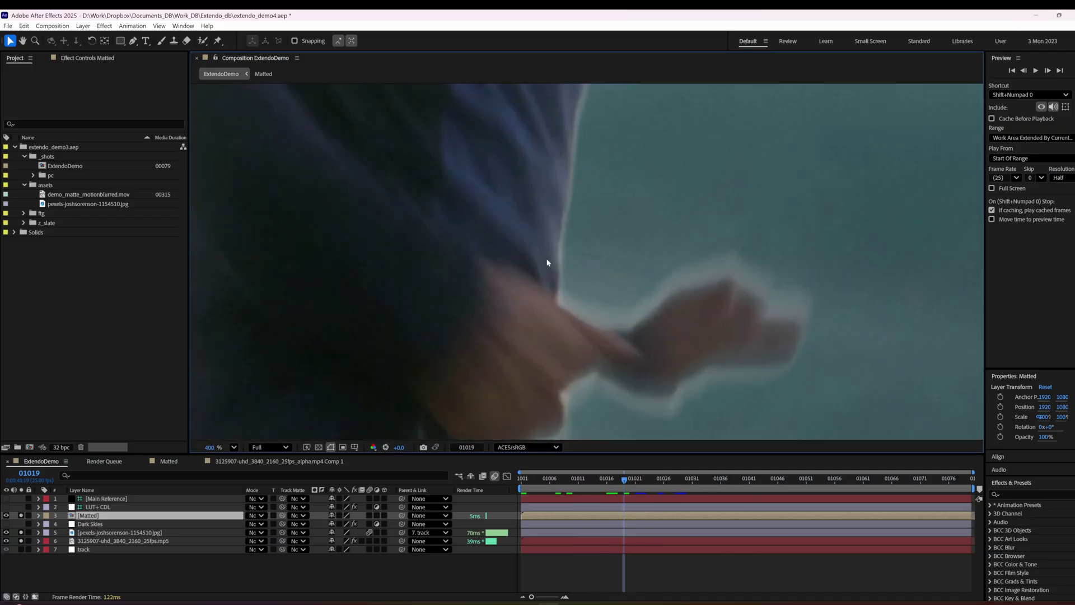
scroll(639, 307, down, 3)
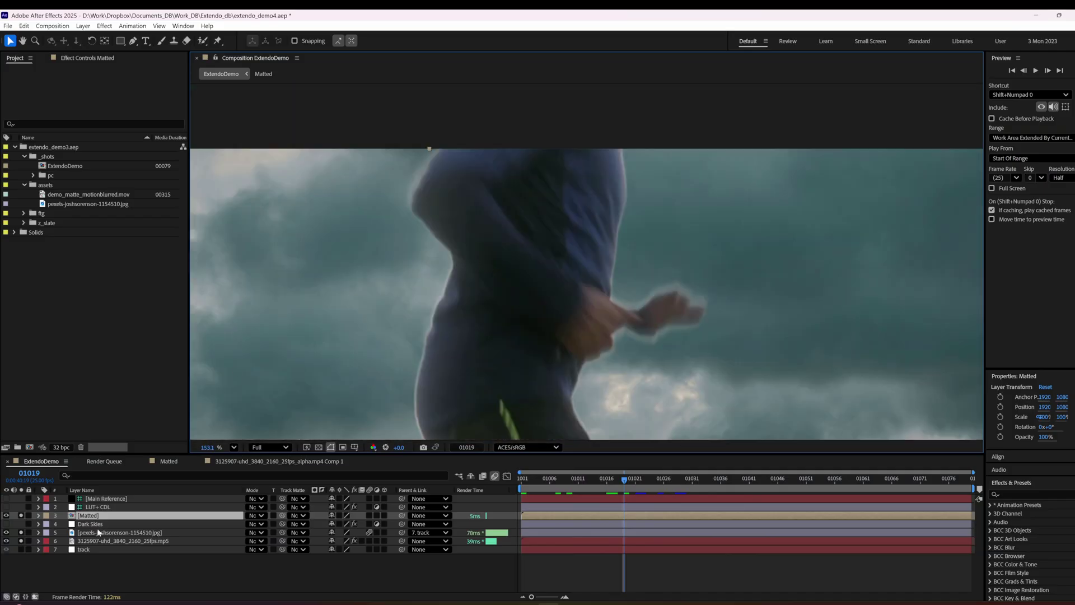
scroll(604, 300, down, 3)
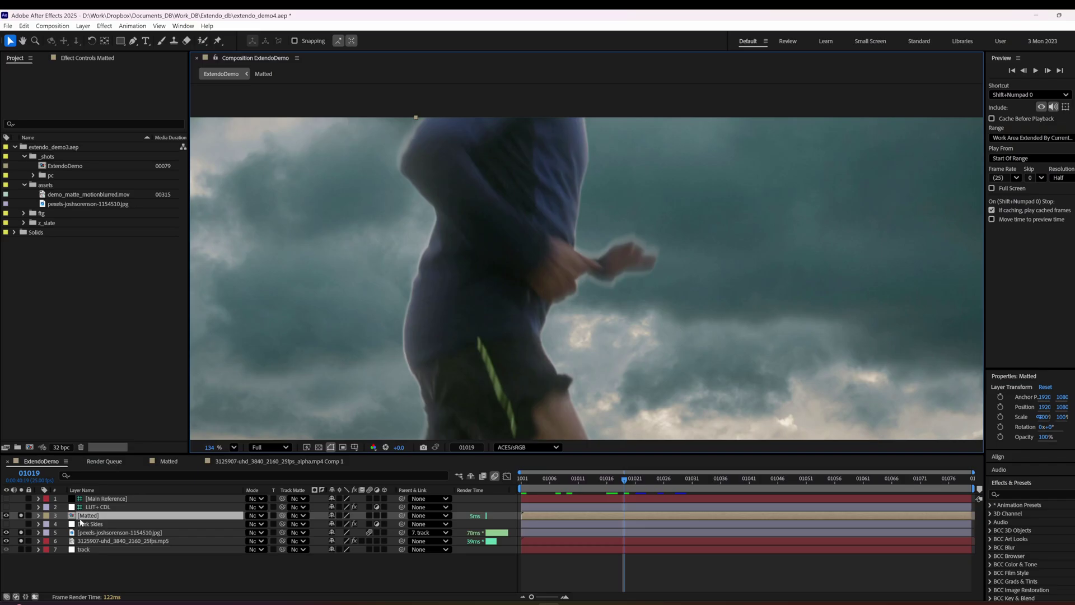
Step: Open the Matted precomp and display its demo_matte_motionblurred.mov layer on its own to examine the matte
double_click(82, 515)
double_click(101, 507)
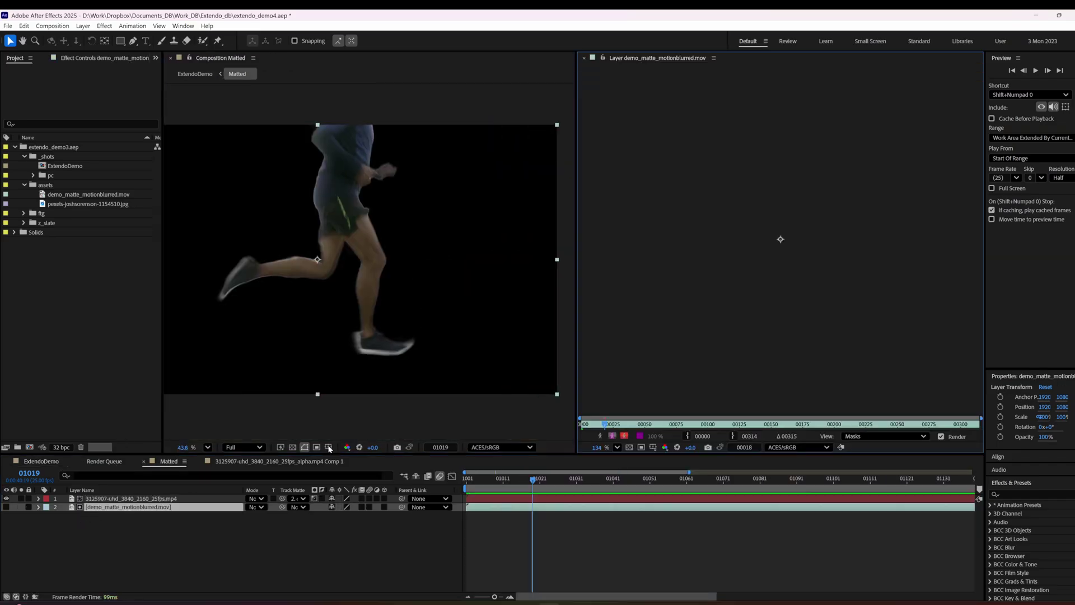
scroll(850, 251, down, 5)
scroll(742, 252, up, 2)
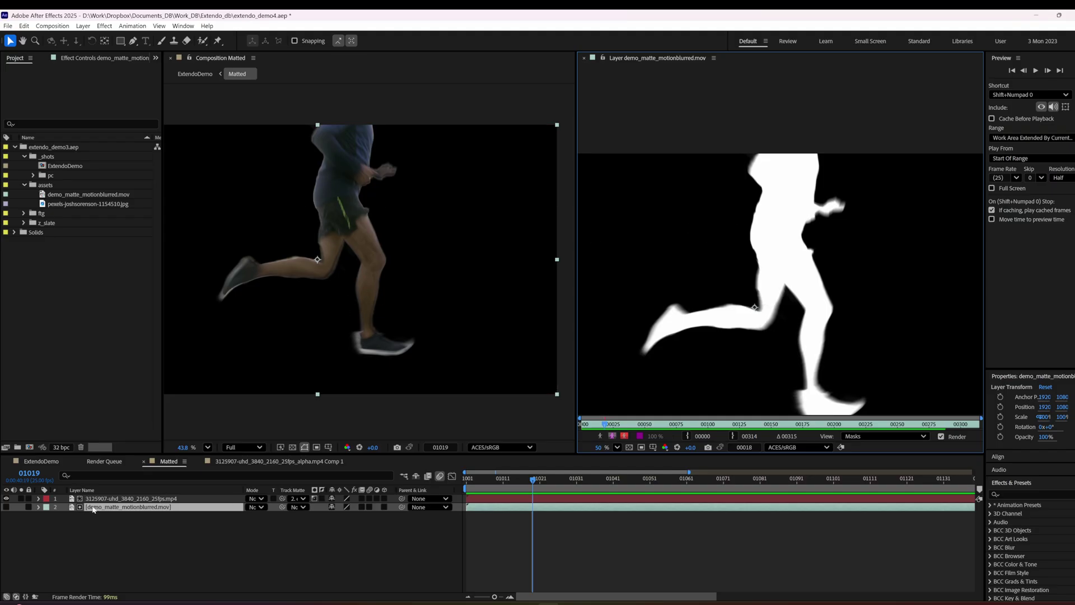
Step: Return to the ExtendoDemo composition, examine the runner's edges against the dark sky, and close the matte's layer viewer
click(403, 477)
click(353, 479)
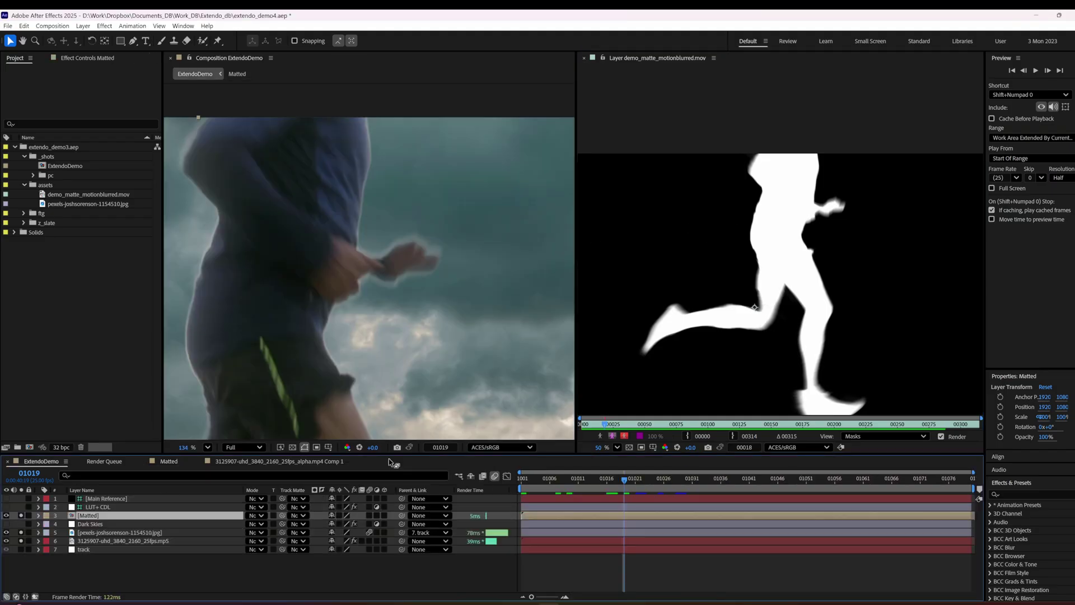
scroll(388, 356, up, 5)
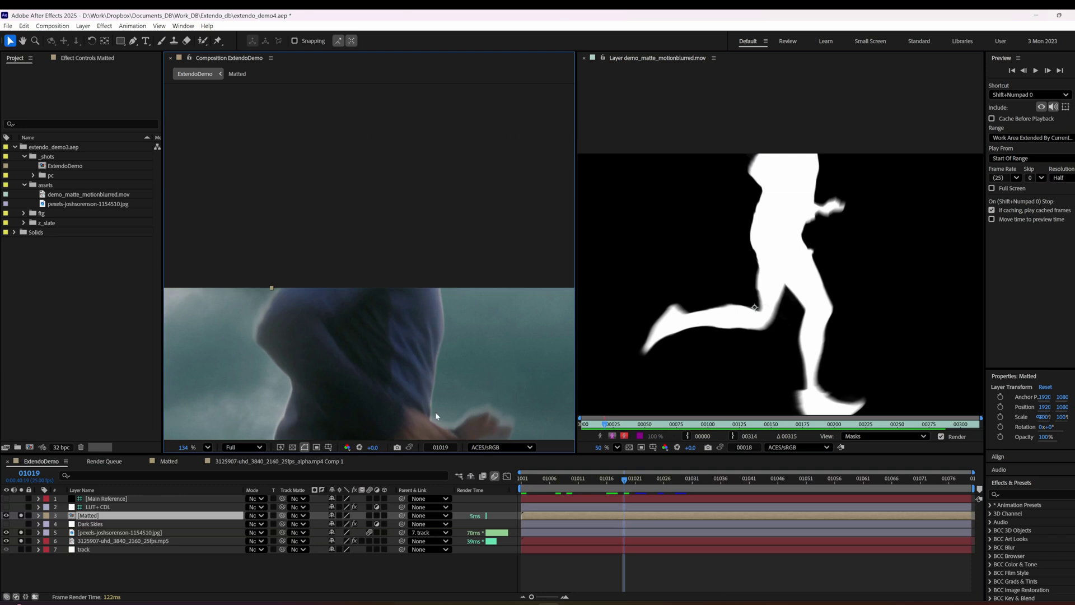
scroll(255, 259, down, 2)
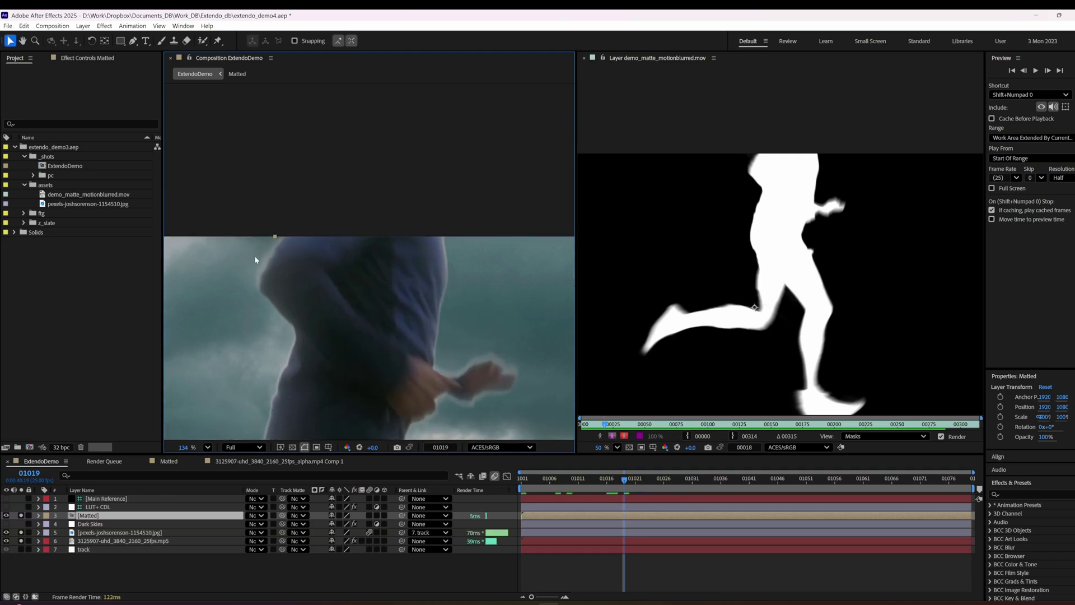
drag(494, 364, 461, 214)
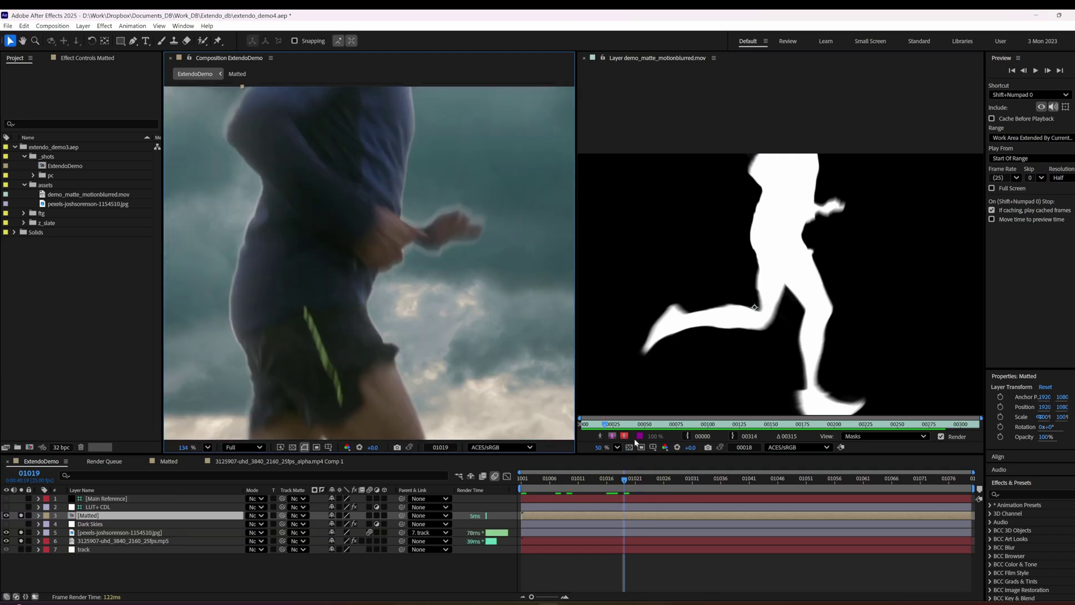
click(582, 58)
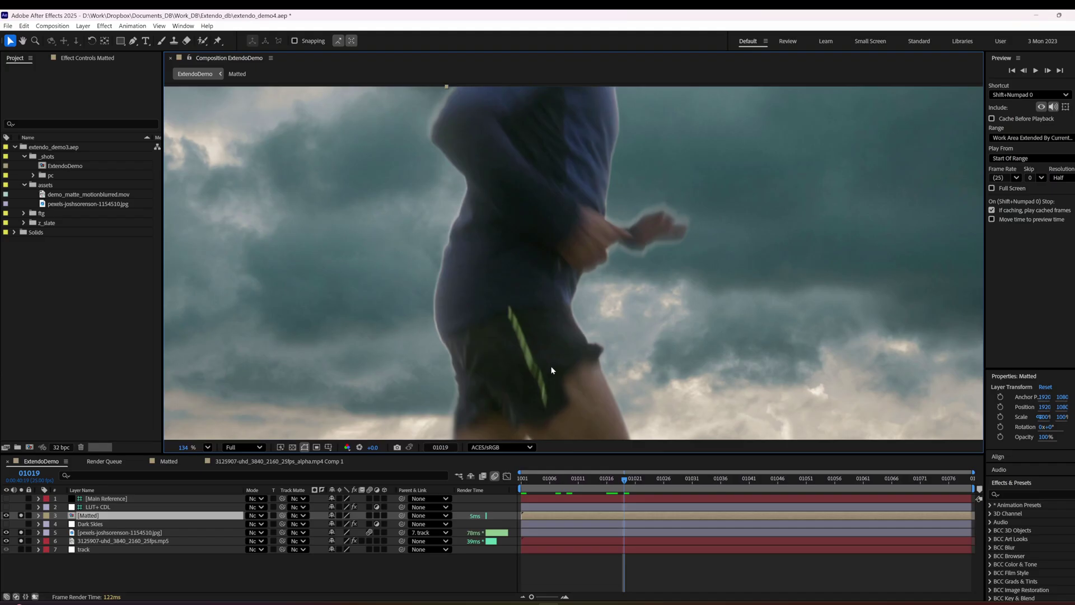
drag(551, 370, 529, 291)
scroll(528, 245, down, 1)
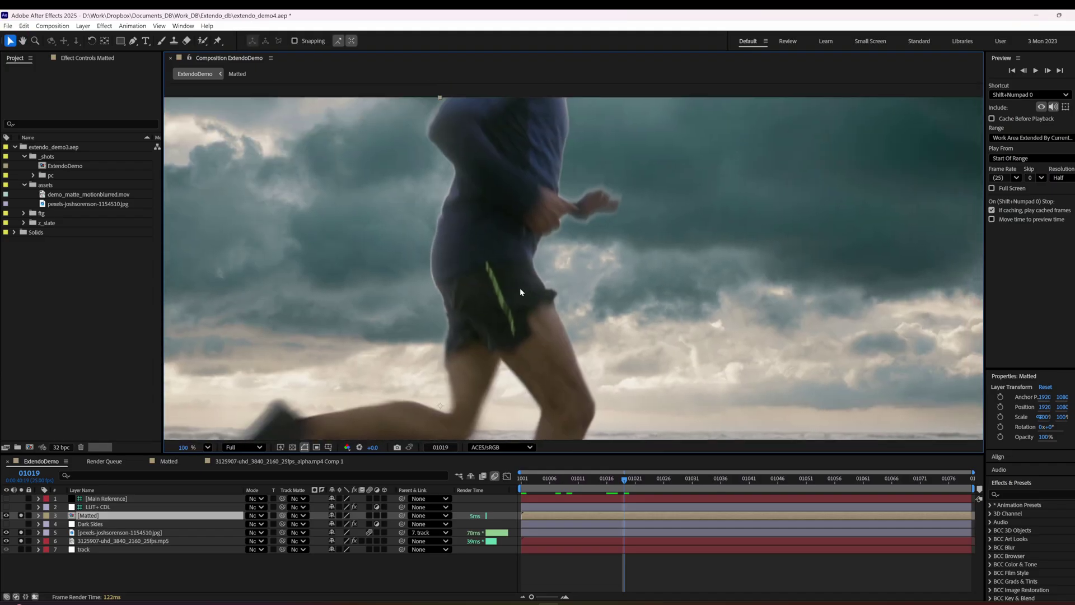
Step: Turn off the layer solos and apply the Extendo effect to the Matted layer
drag(21, 515, 22, 539)
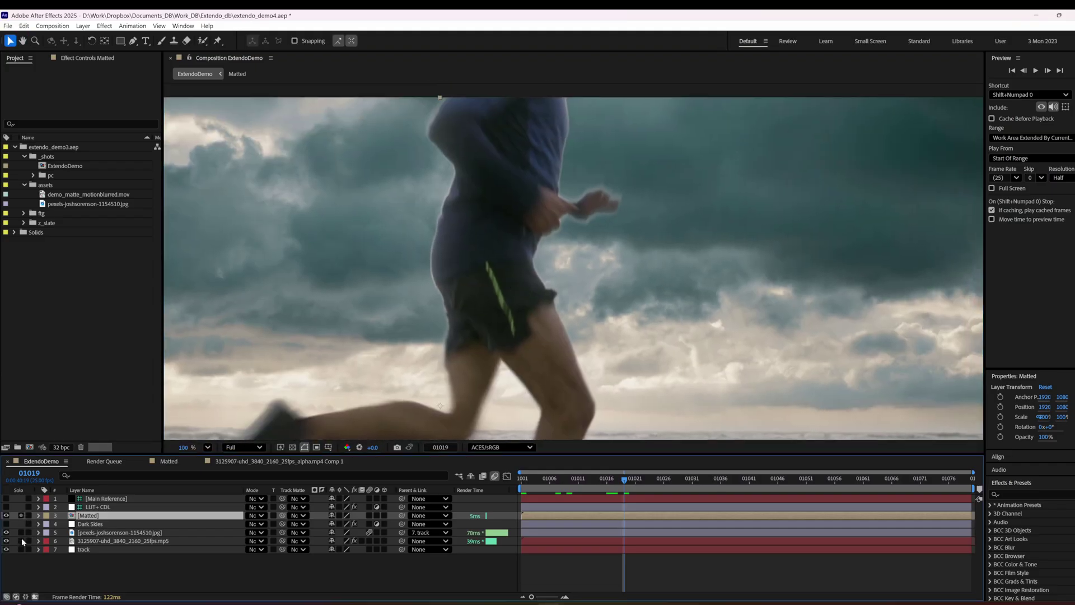
click(83, 59)
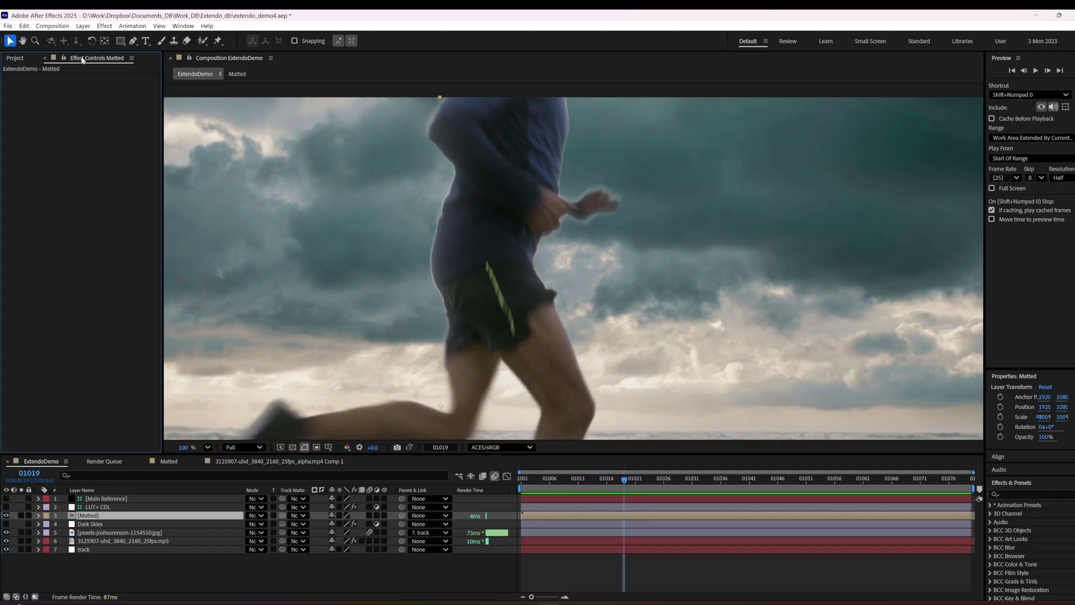
click(1011, 494)
text(exten)
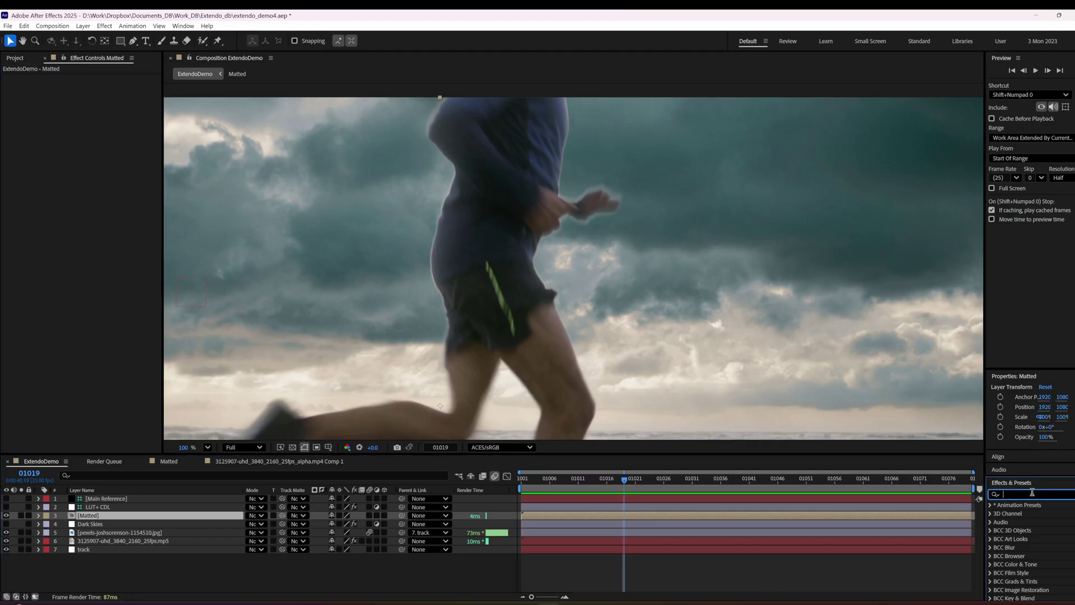
text(do)
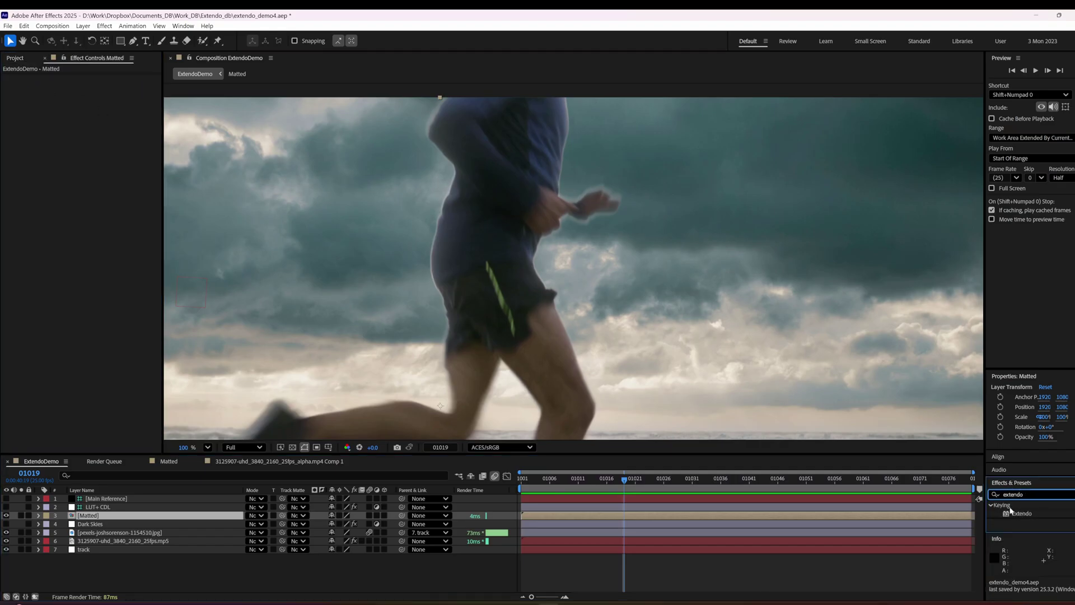
drag(1020, 513, 190, 297)
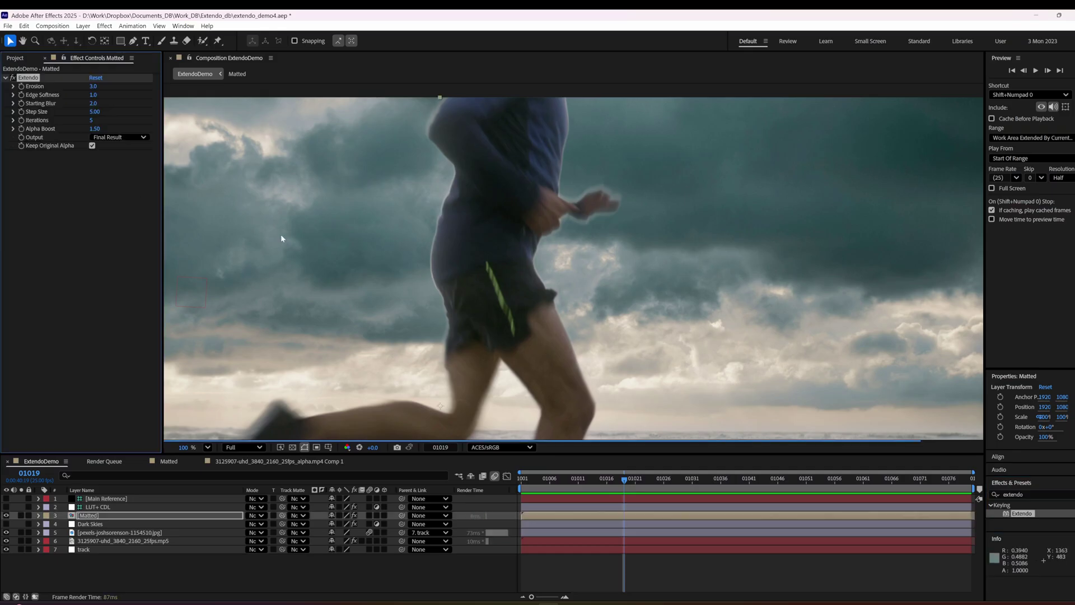
Step: Set Extendo's Output to Erosion Only and raise Erosion to 6.0 while viewing the runner's upper body
drag(525, 167, 472, 248)
scroll(472, 248, up, 5)
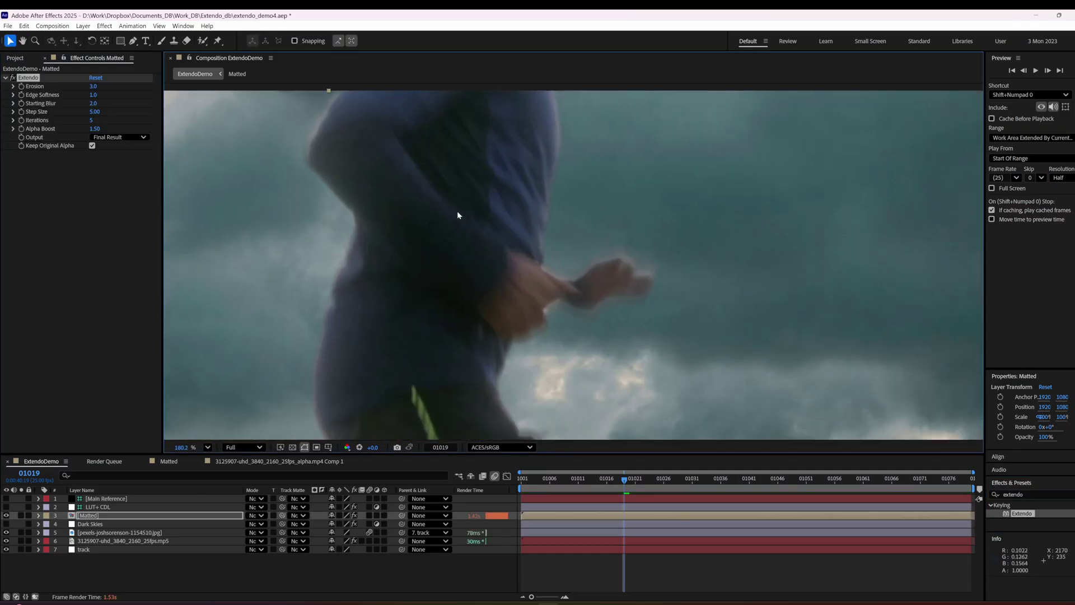
click(118, 137)
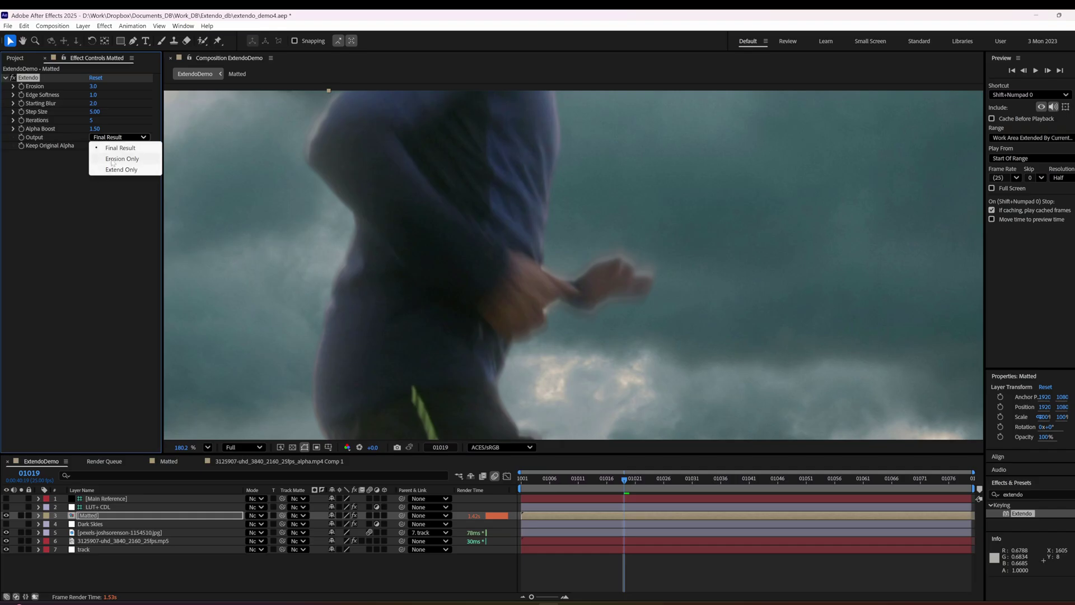
click(112, 156)
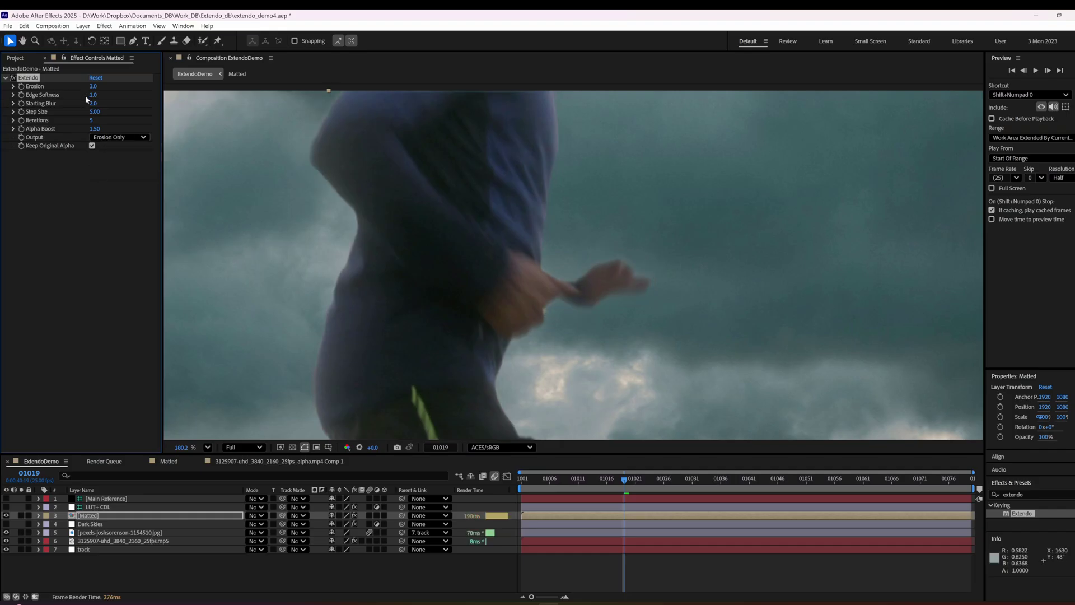
drag(93, 88, 109, 88)
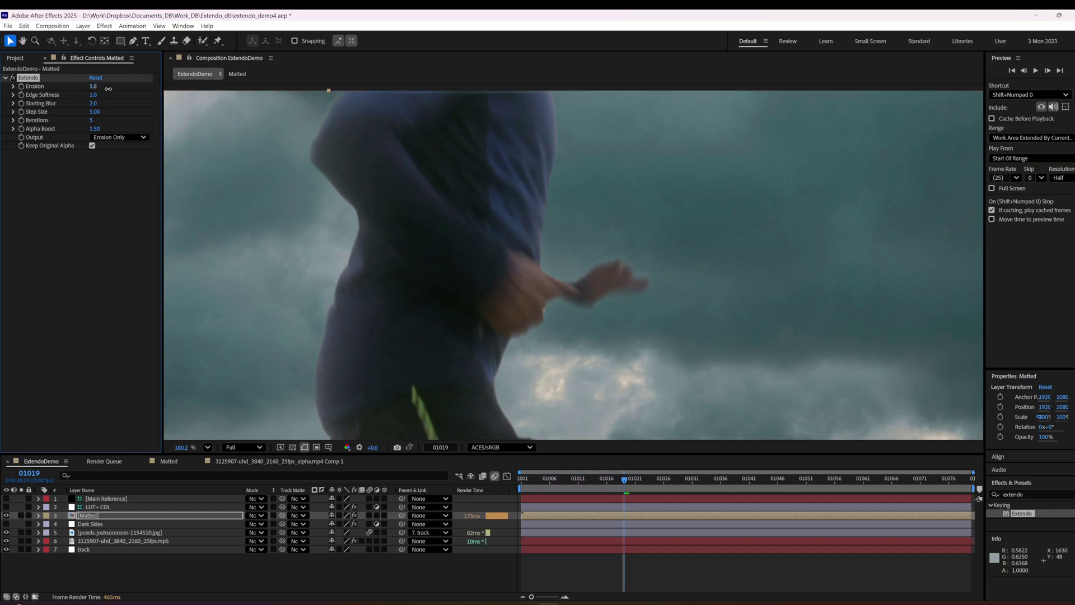
Step: Switch Extendo's Output to Extend Only and inspect the extended edges around the runner's legs and hand
click(109, 137)
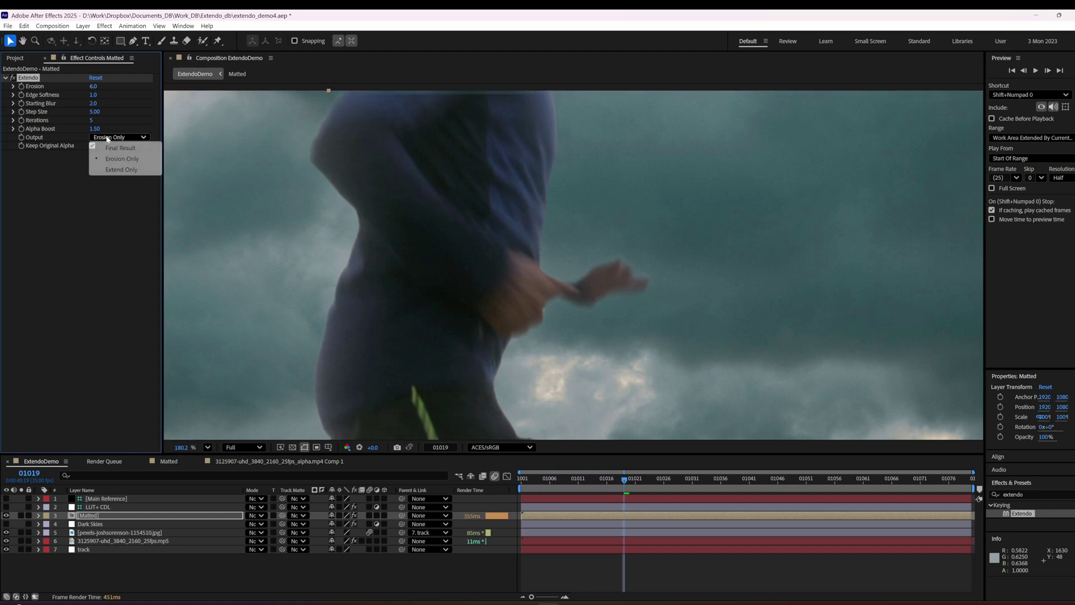
click(121, 170)
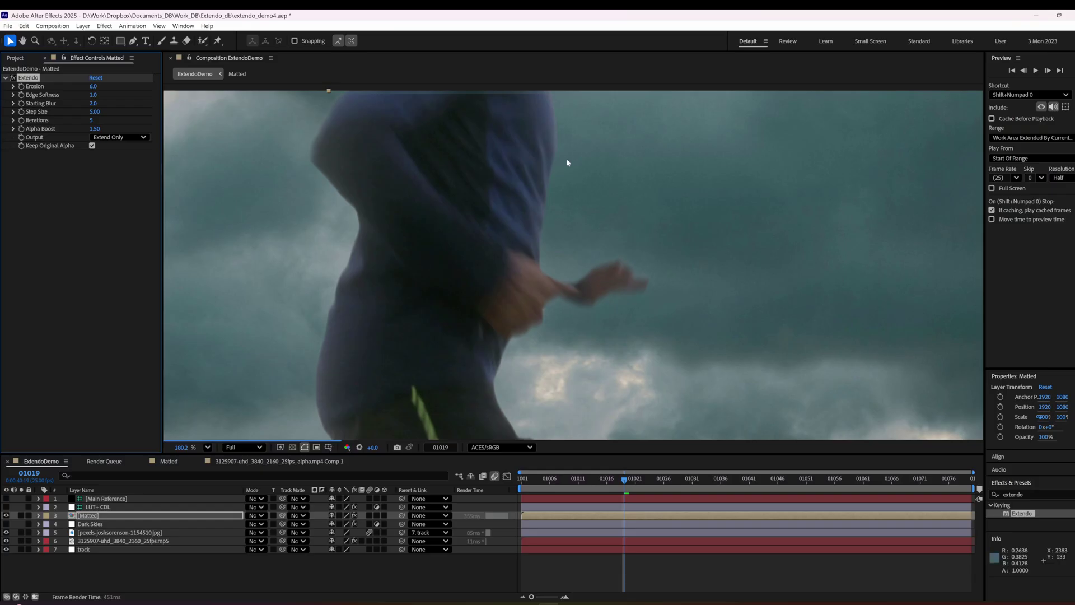
scroll(586, 169, down, 5)
drag(524, 174, 520, 86)
drag(528, 311, 559, 249)
scroll(551, 256, up, 5)
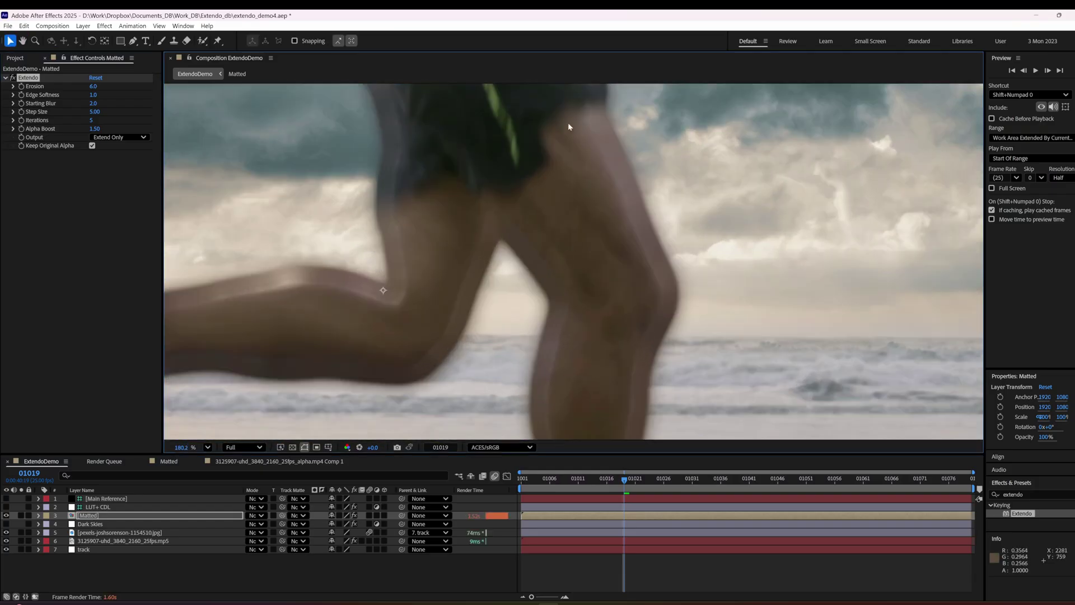
drag(568, 123, 523, 358)
scroll(573, 144, up, 5)
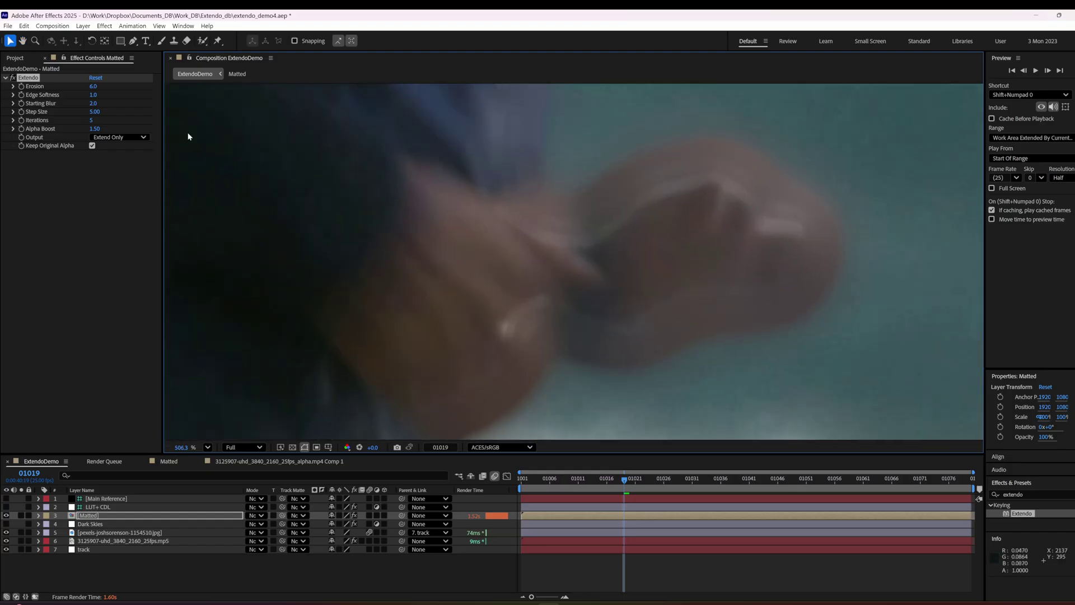
Step: Set Extendo's Erosion to 0 to compare the edge extension without erosion
click(93, 86)
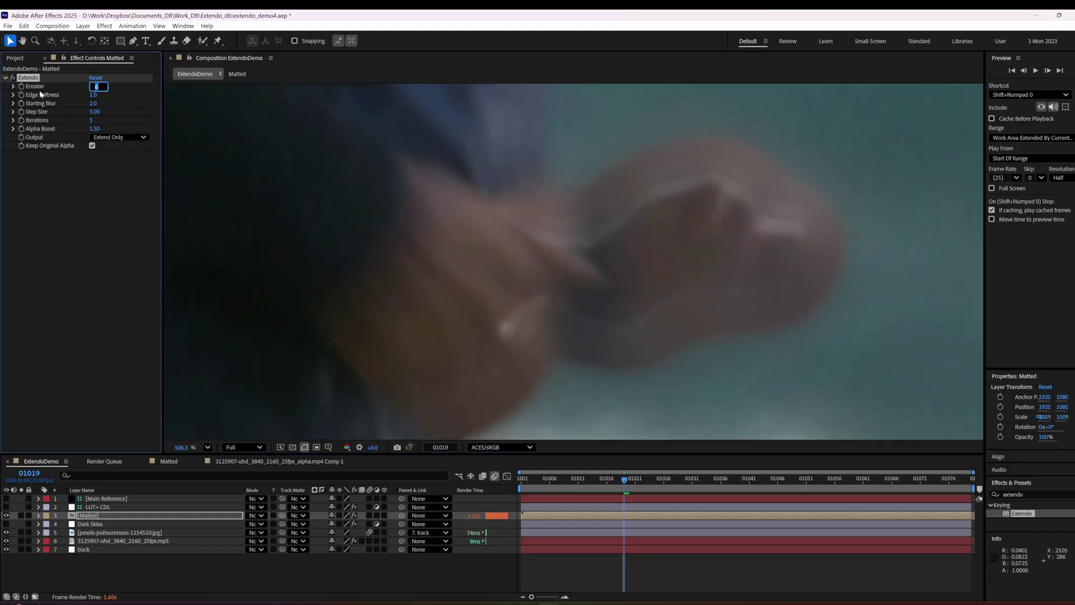
text(0)
key(Return)
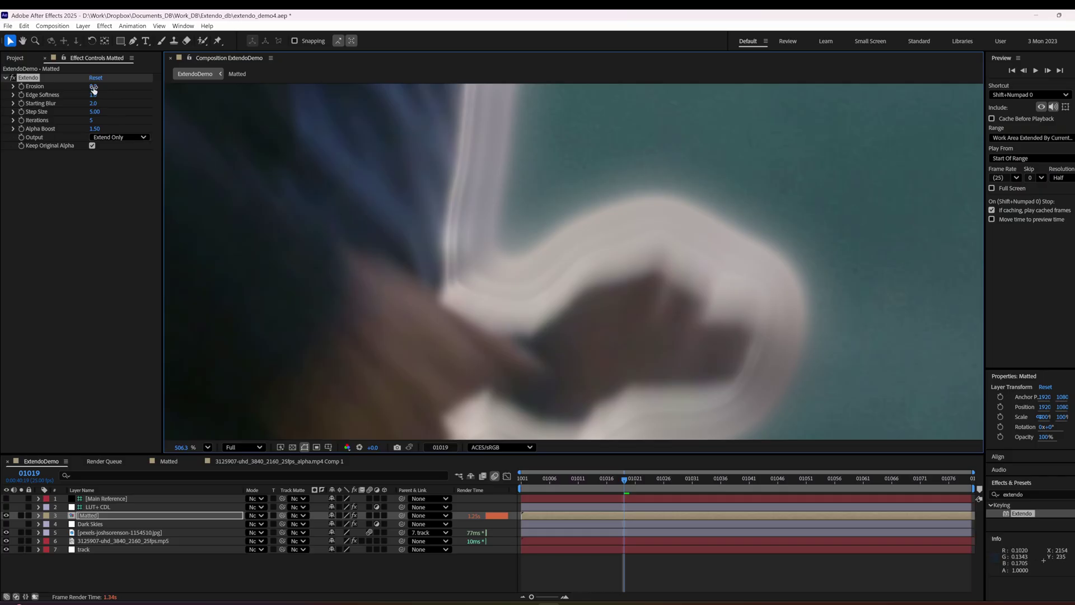
Step: Set Extendo's Erosion to 8
click(94, 88)
text(8)
key(Return)
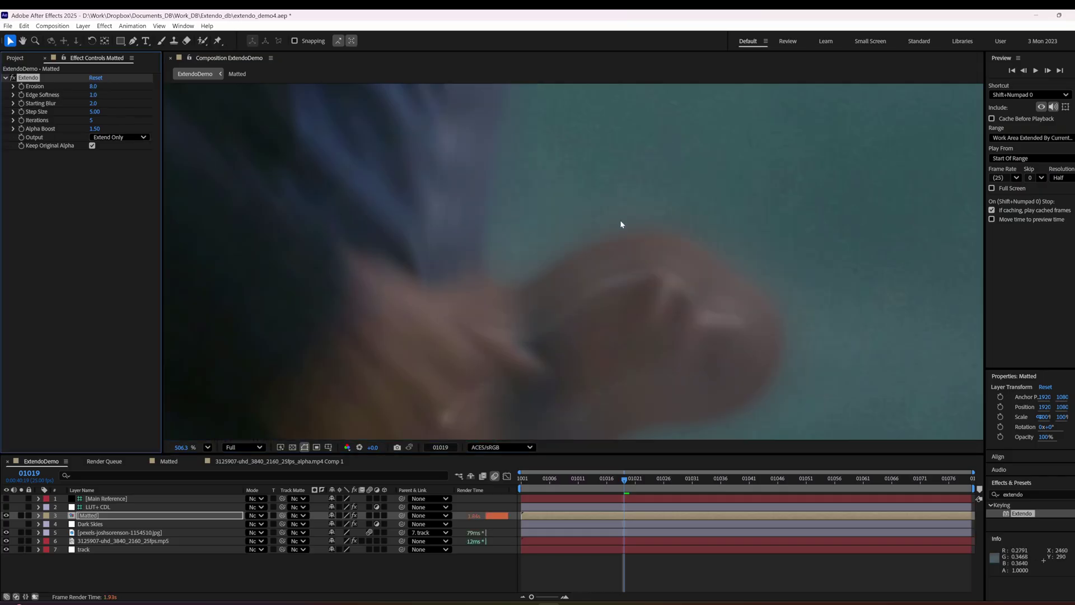
Step: Reduce Extendo's Iterations to 1 while viewing the runner's hand and jacket edge
scroll(621, 224, down, 2)
drag(570, 220, 547, 259)
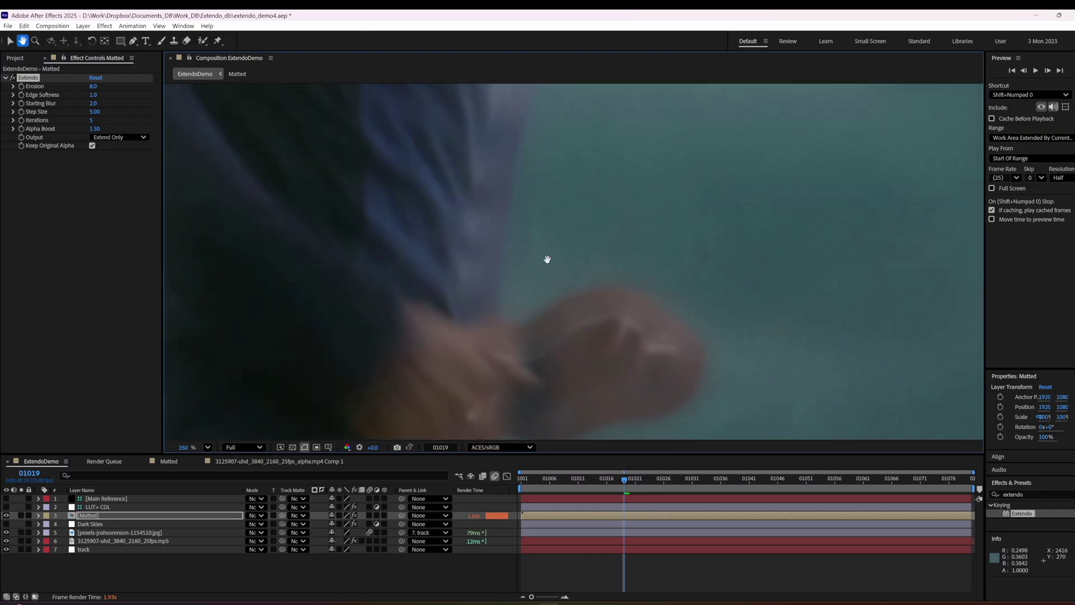
key(v)
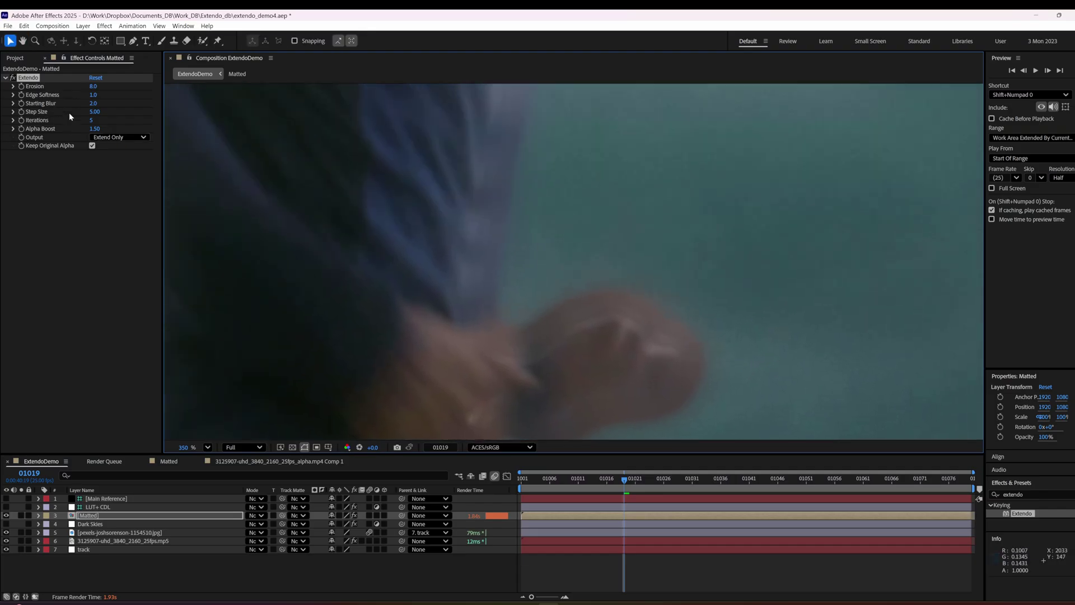
click(92, 121)
text(1)
key(Return)
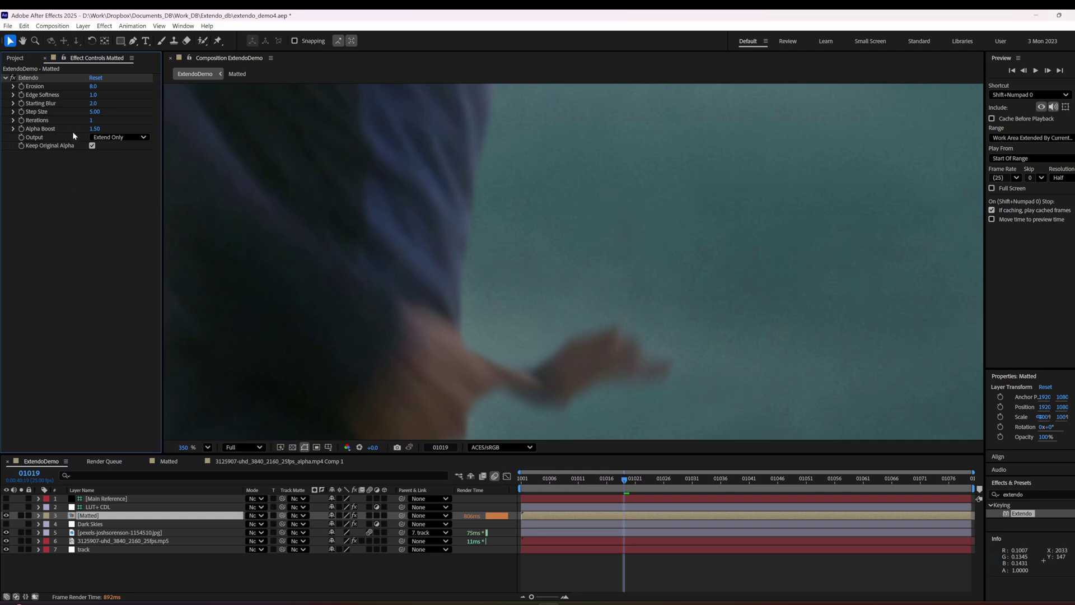
Step: Toggle the Extendo effect off and on to compare the edge, and set its Iterations to 2
click(93, 147)
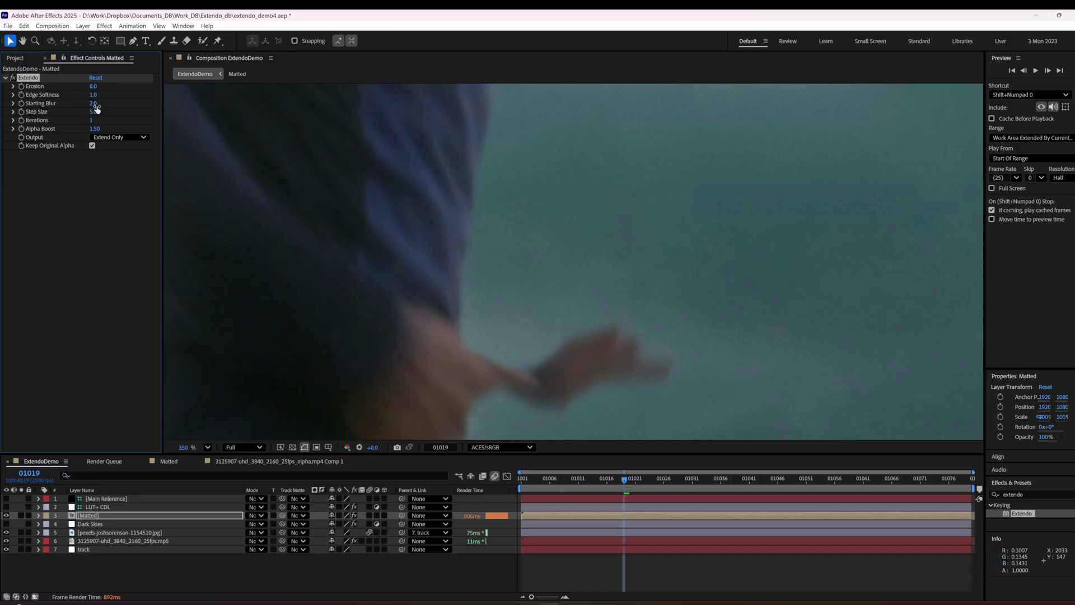
click(13, 78)
click(13, 77)
click(92, 119)
text(2)
key(Return)
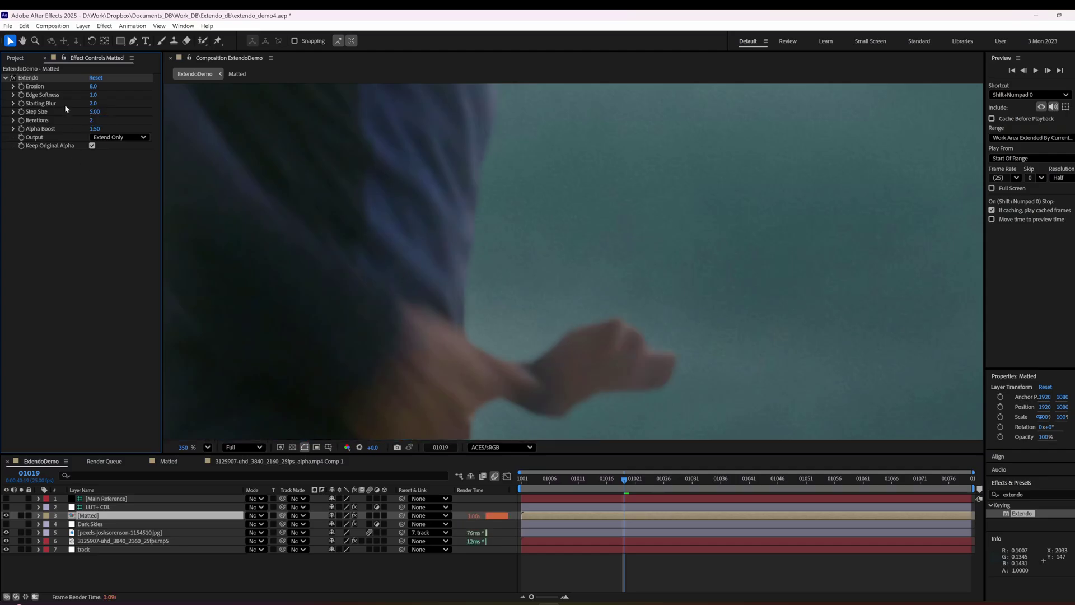
Step: Increase Extendo's Iterations to 3 and then to 6 while viewing the runner's hand
click(91, 120)
text(3)
key(Return)
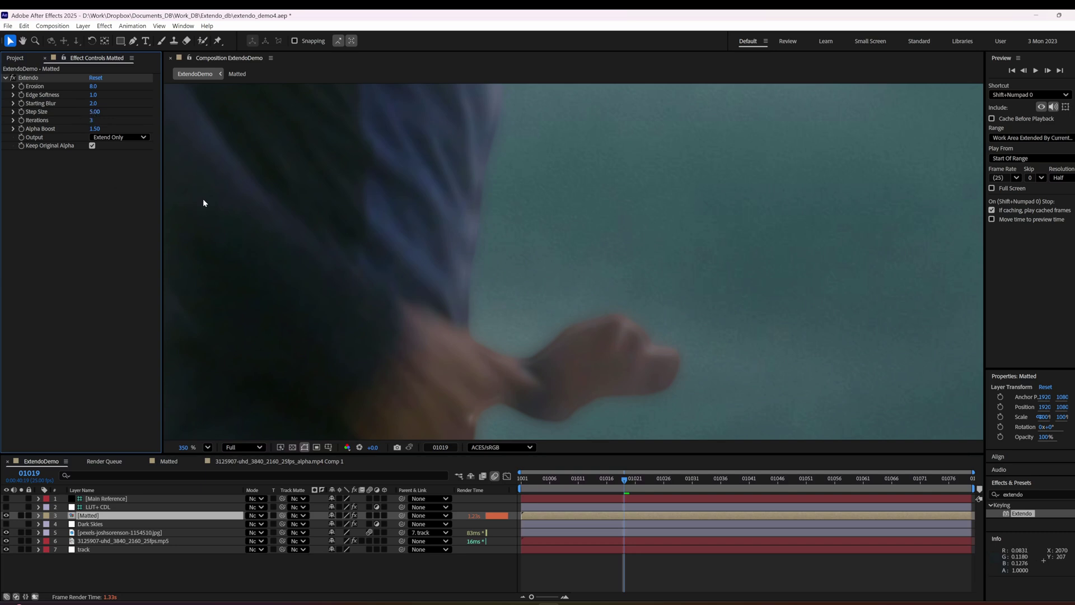
click(92, 121)
text(6)
key(Return)
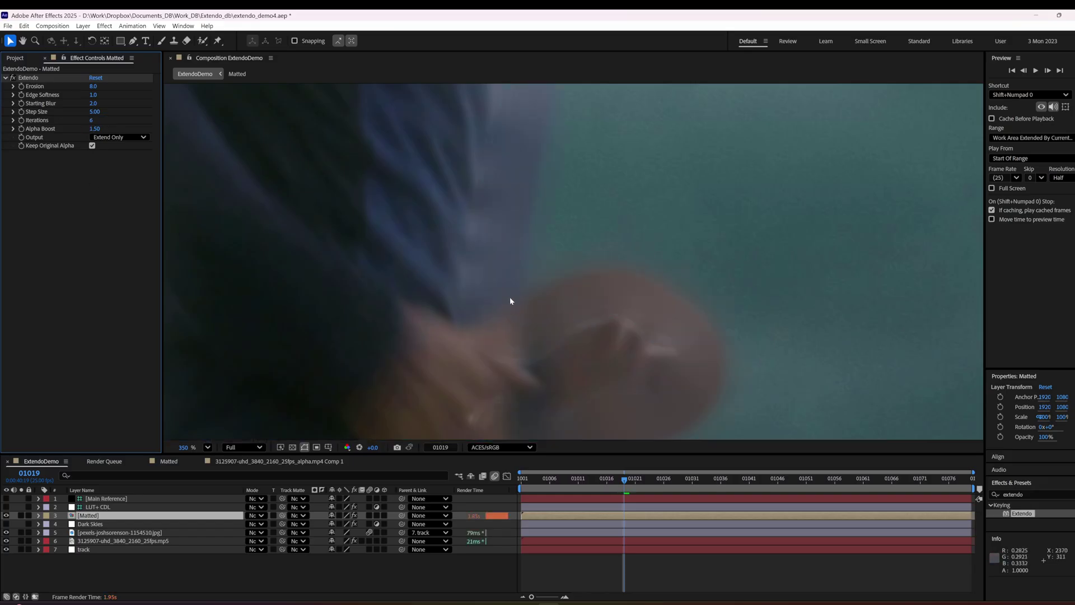
Step: Try Extendo's Step Size at 1 to compare the edge extension around the hand, and restore it to 5
click(94, 112)
text(1)
key(Return)
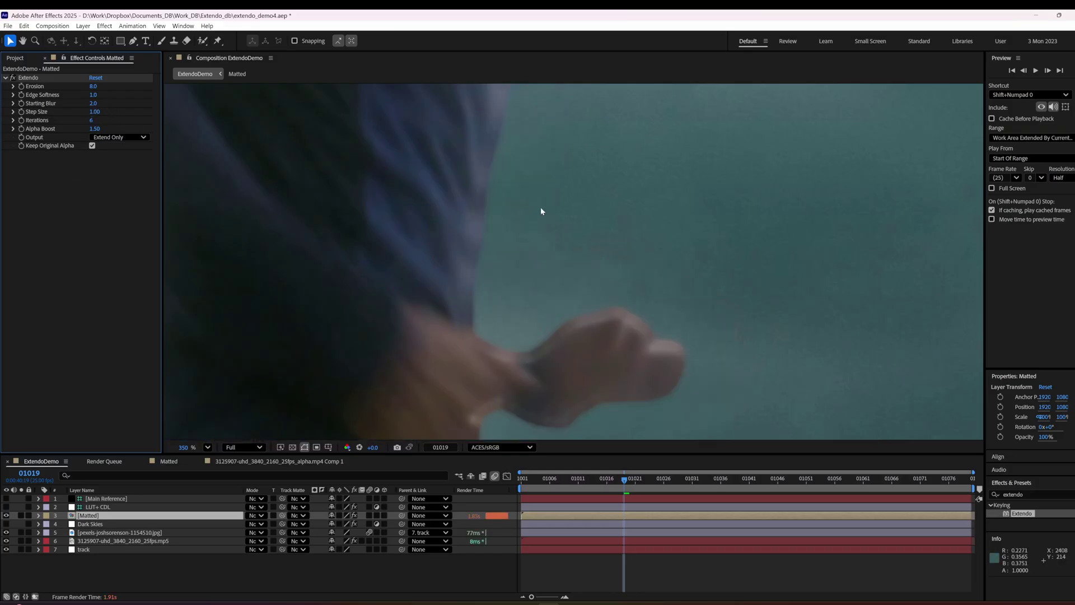
scroll(682, 281, up, 1)
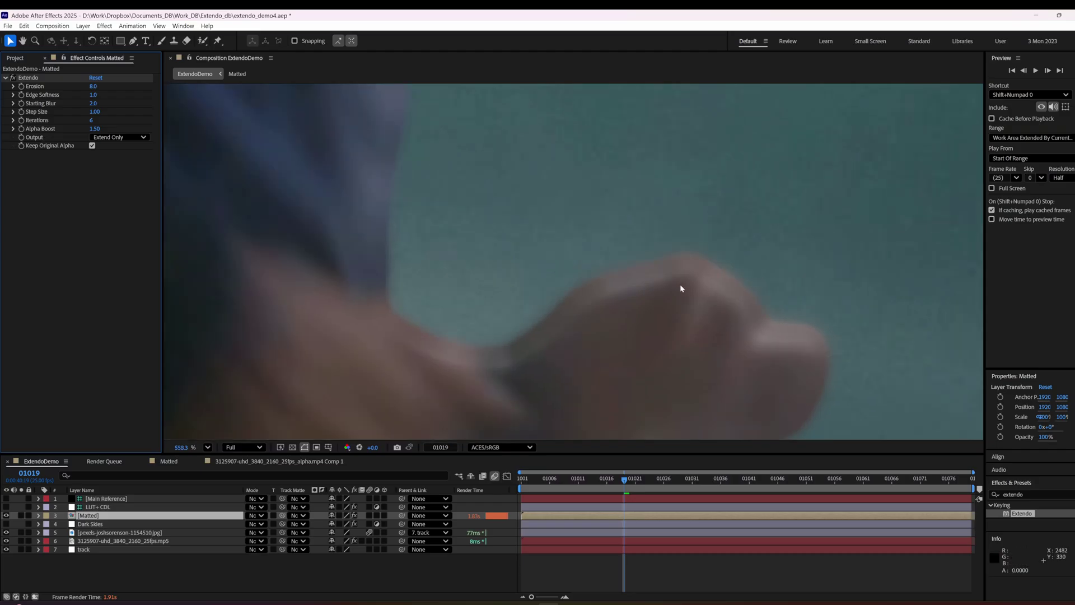
click(96, 111)
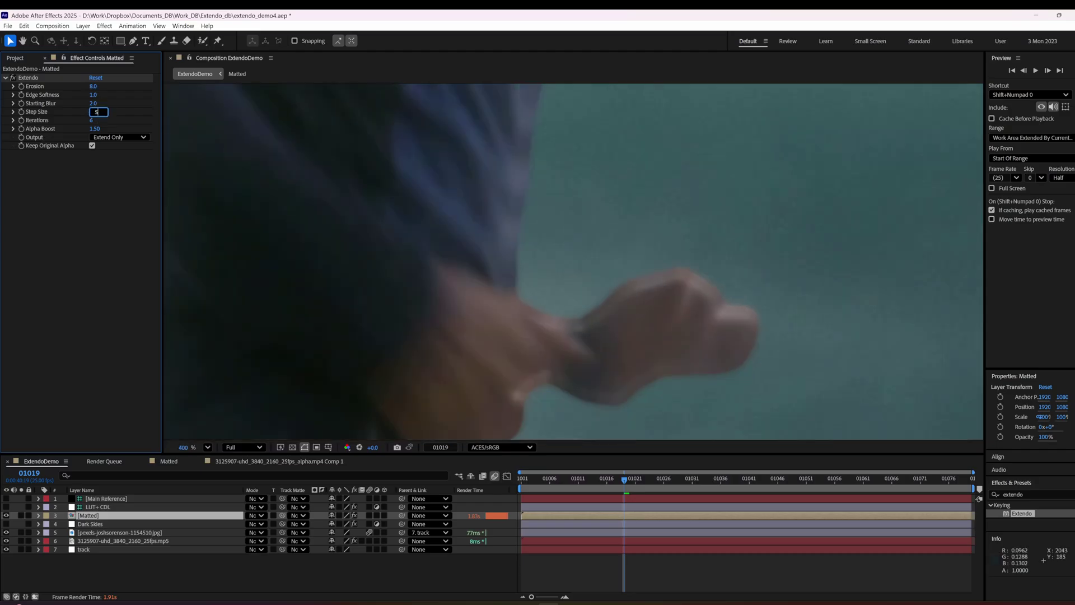
text(5)
key(Return)
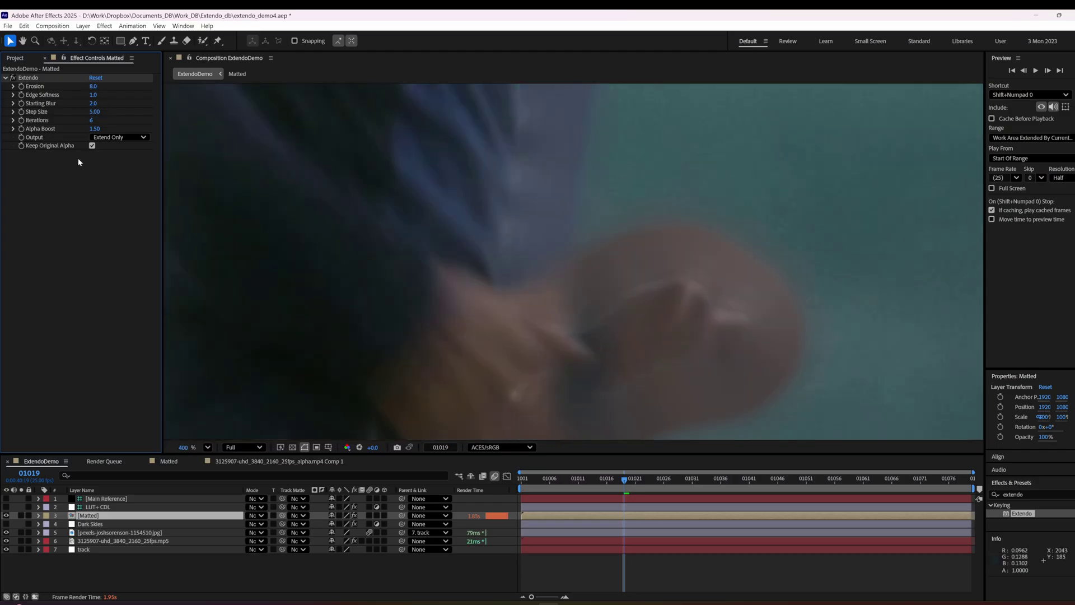
Step: Set Extendo's Output to Final Result and solo the Matted layer with Keep Original Alpha turned off
click(103, 140)
click(105, 146)
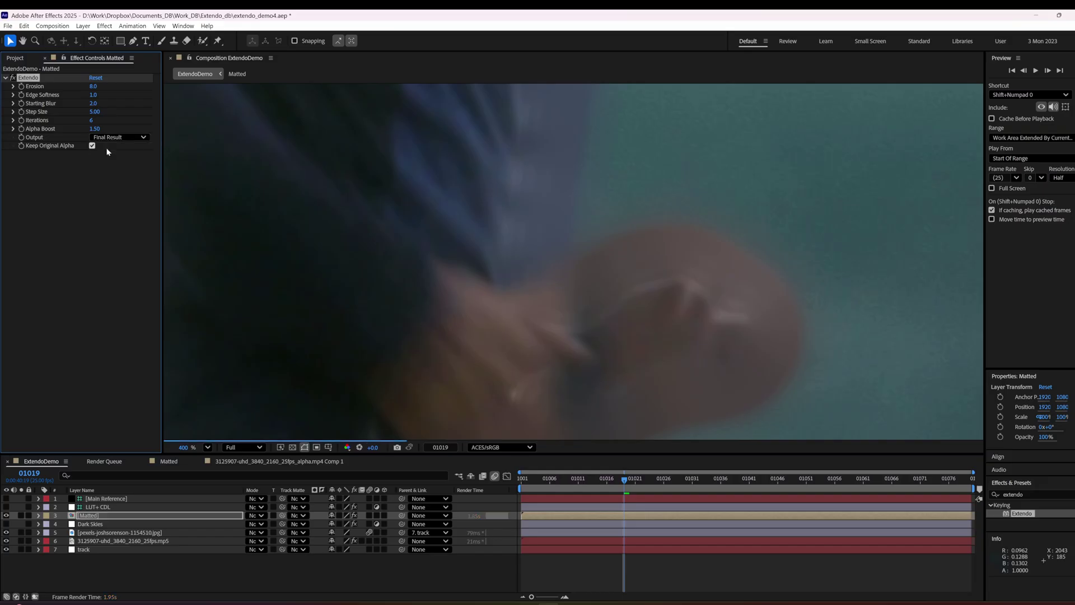
click(21, 515)
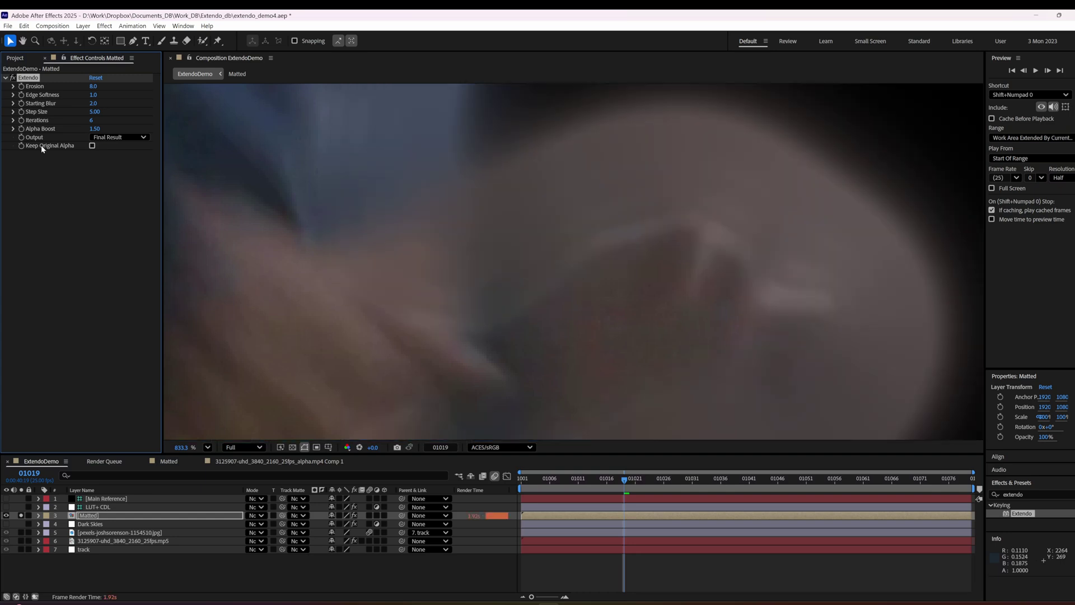
scroll(504, 191, down, 6)
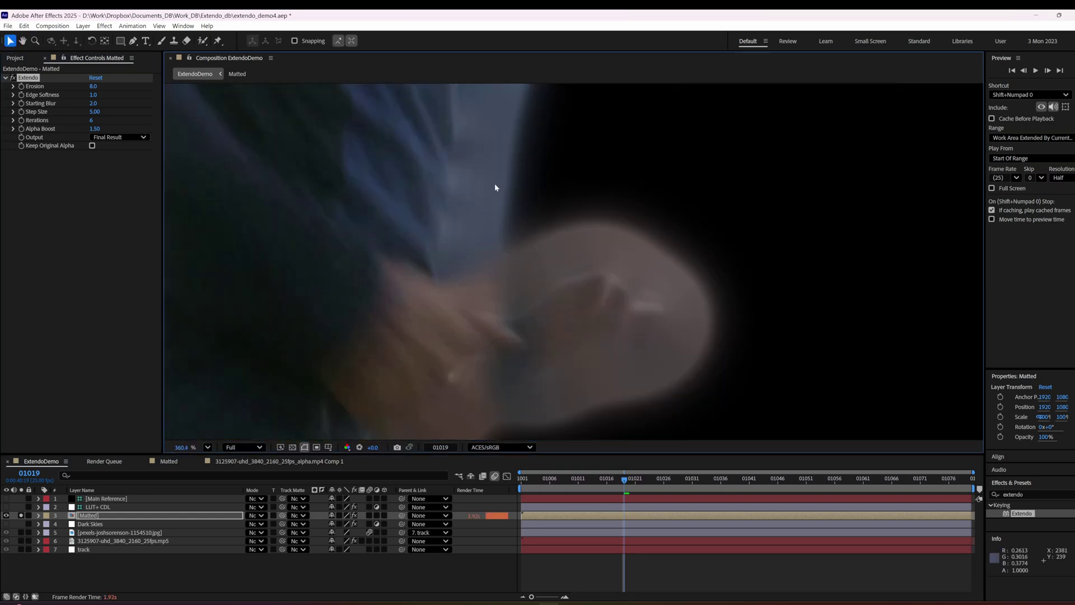
scroll(495, 184, down, 6)
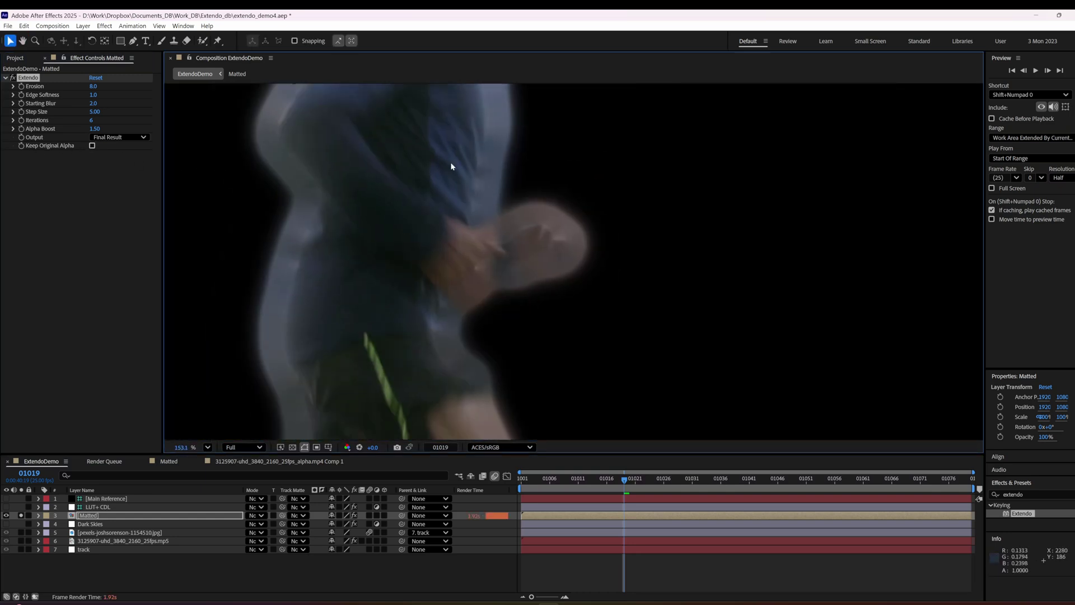
drag(451, 162, 499, 213)
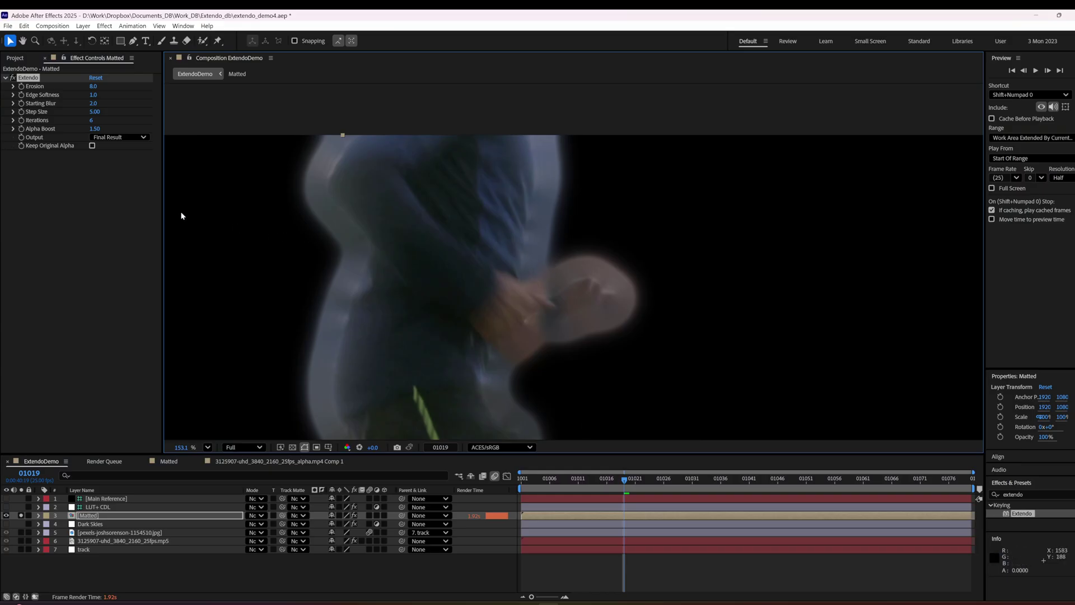
Step: Turn Extendo's Keep Original Alpha back on, leaving the Output at Final Result
click(120, 137)
click(48, 178)
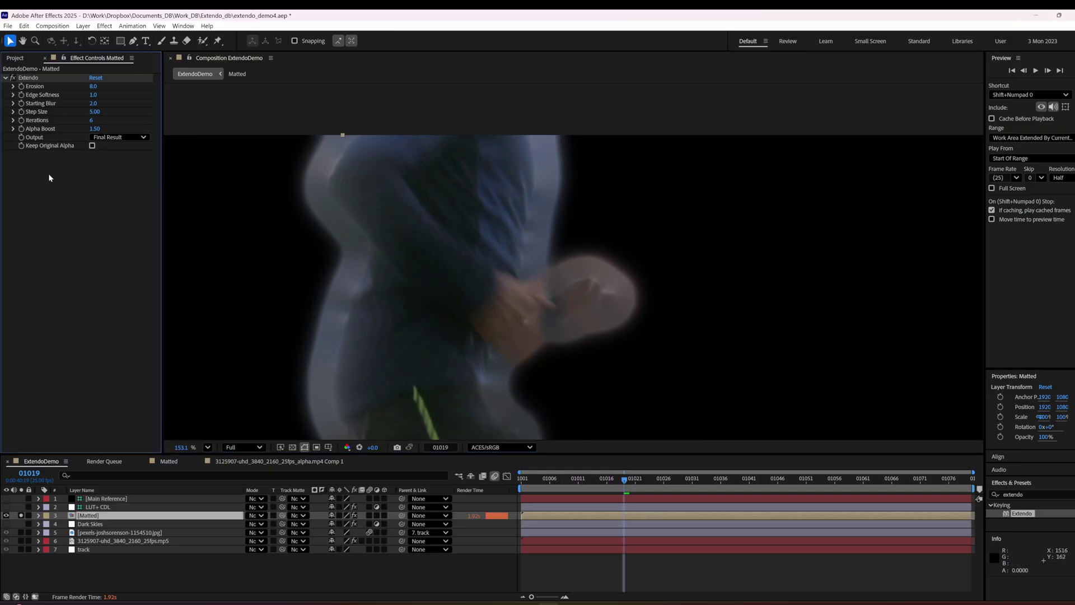
click(92, 146)
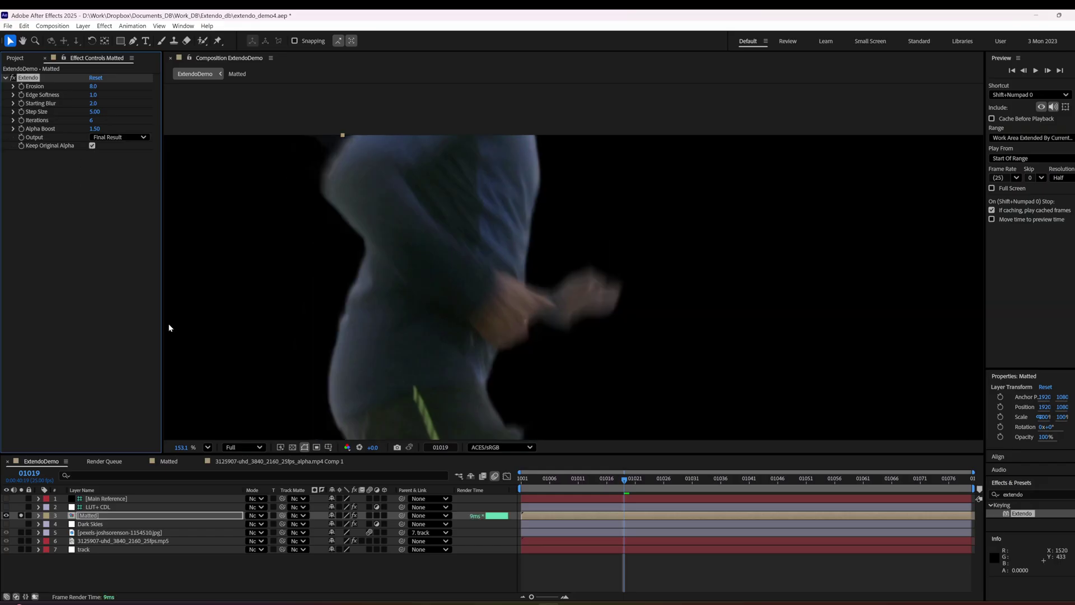
Step: Toggle the Extendo effect off and on repeatedly to compare the soloed runner's hand edge against black
scroll(593, 296, up, 5)
drag(564, 225, 585, 251)
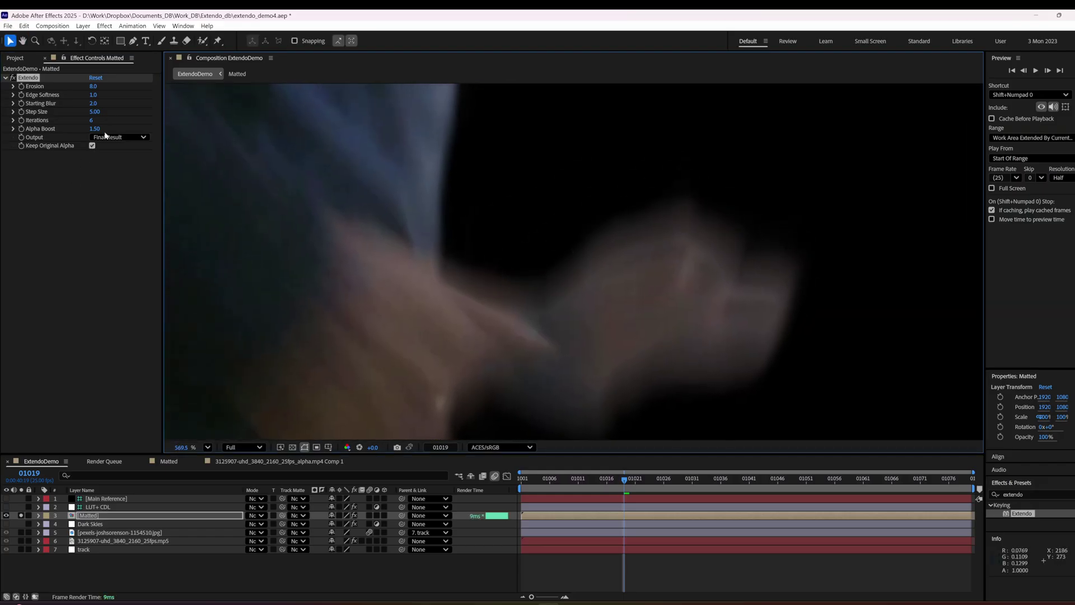
click(13, 79)
click(13, 79)
click(13, 78)
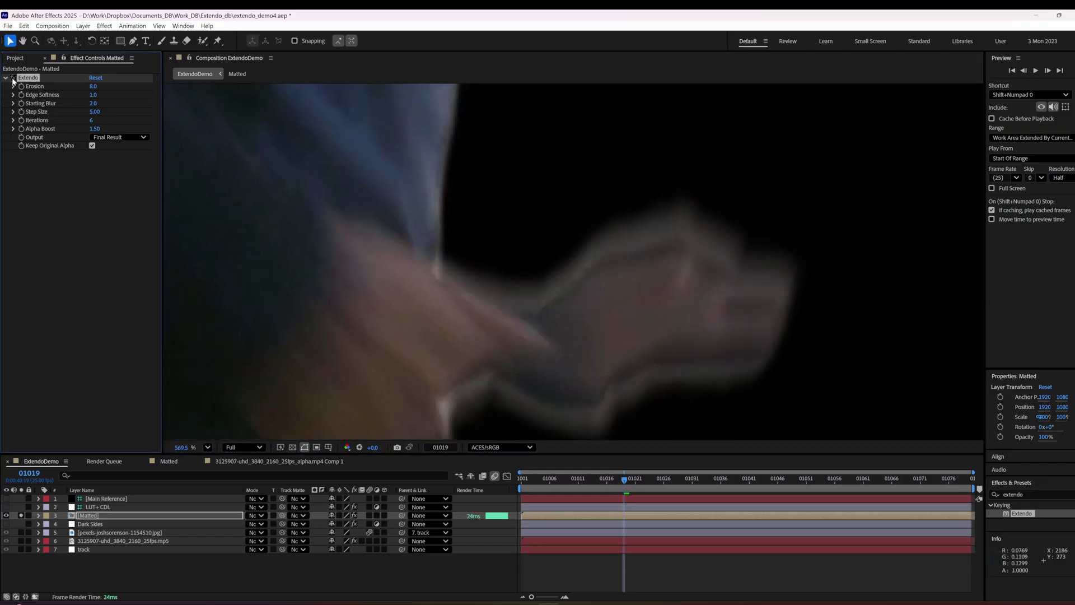
click(13, 79)
click(13, 79)
click(13, 78)
click(13, 79)
click(13, 78)
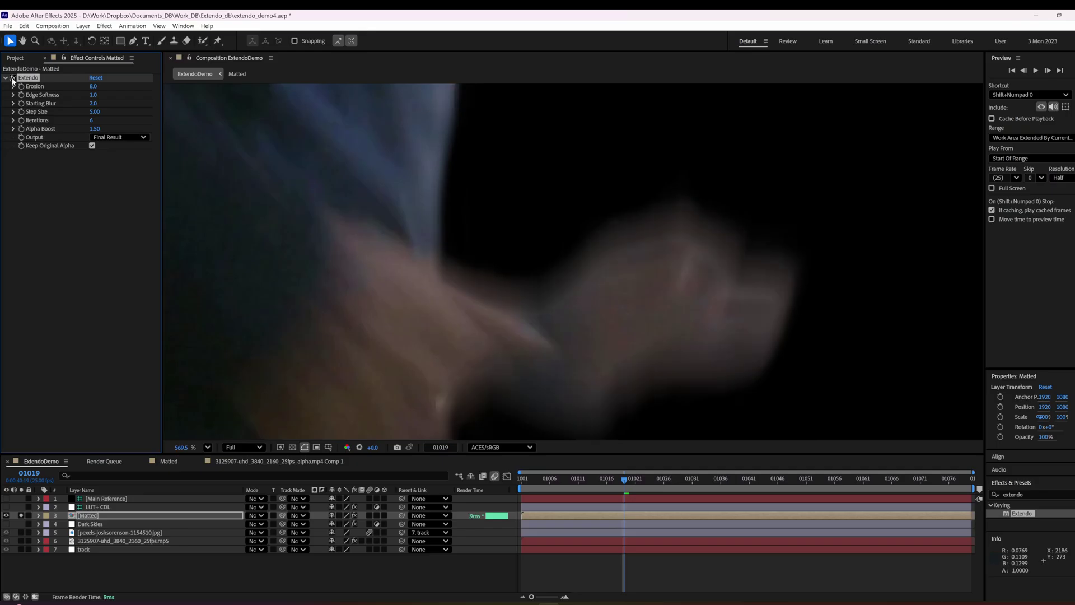
click(13, 78)
click(12, 78)
Step: Try Extendo's Alpha Boost at 3 and at 1, toggling the effect to compare the hand's edge
drag(89, 129, 387, 122)
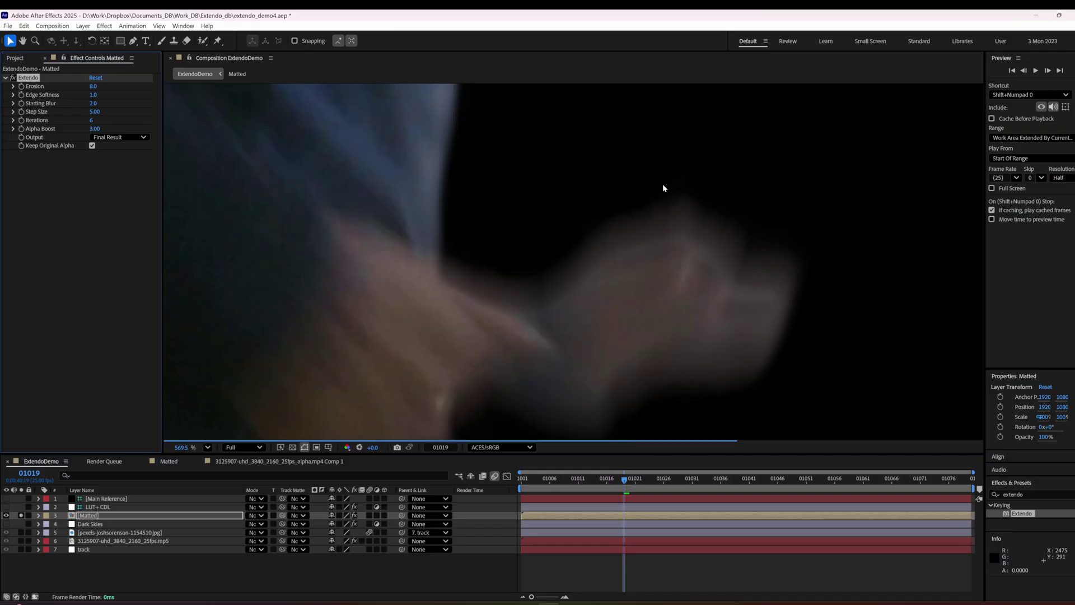
drag(99, 130, 46, 162)
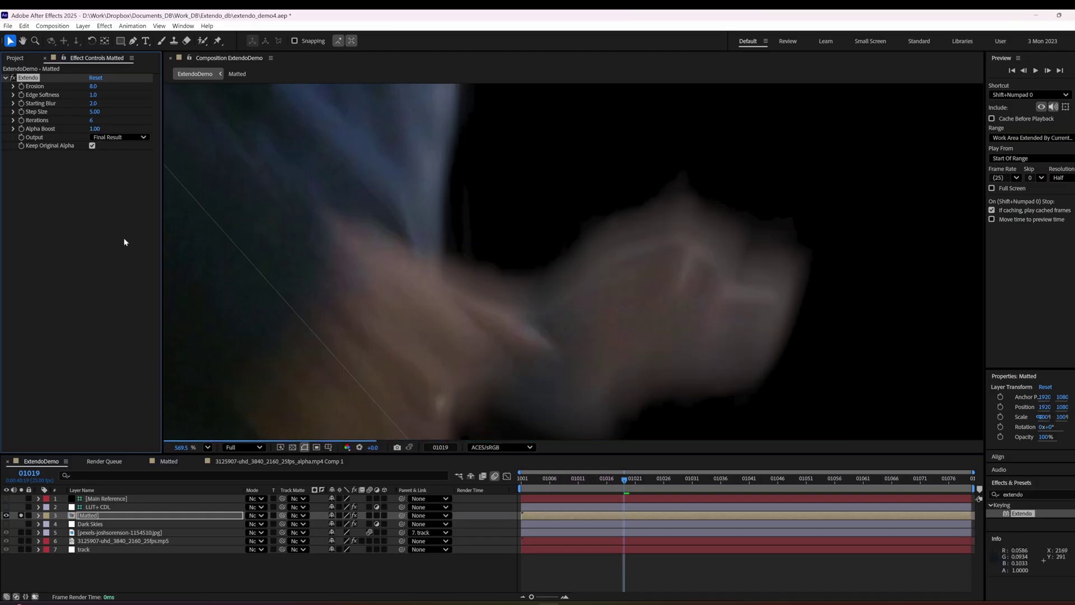
click(13, 77)
click(12, 78)
click(12, 78)
click(13, 78)
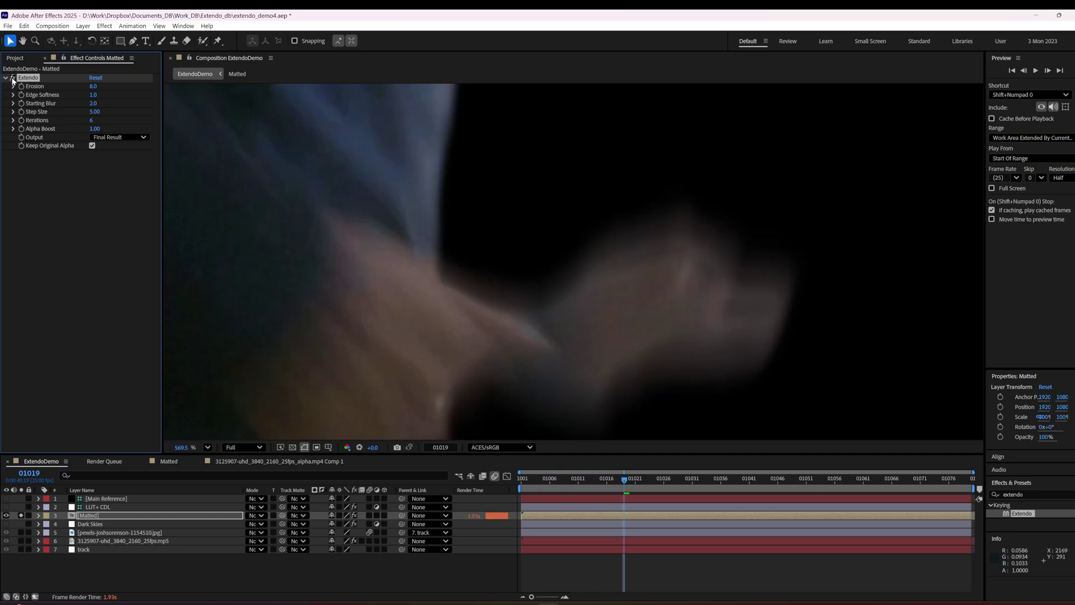
click(13, 78)
Step: Set Extendo's Alpha Boost to 1.5 and re-enable the effect
click(94, 128)
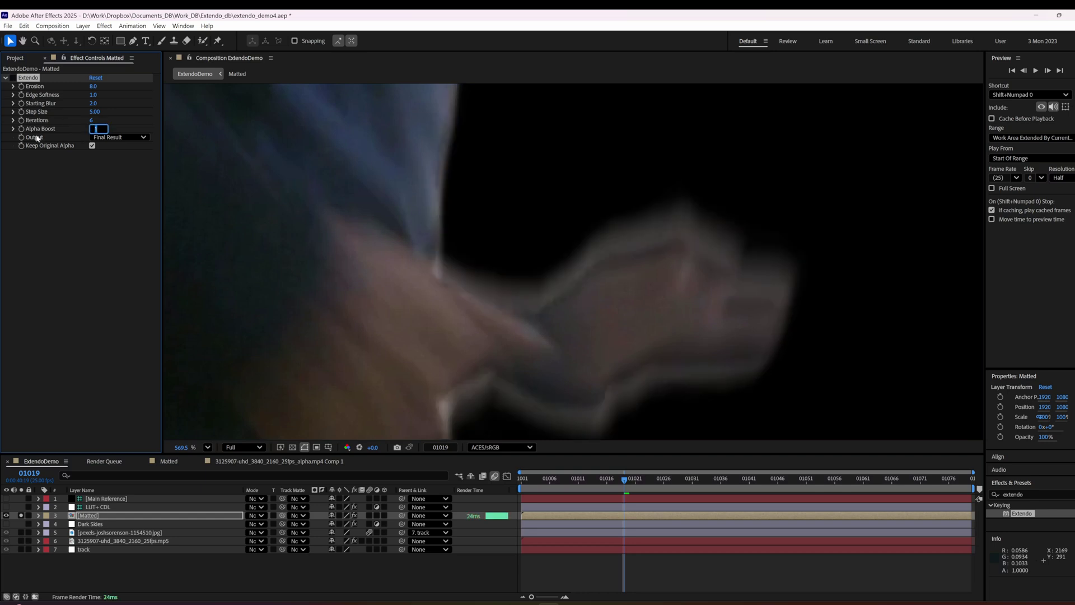
text(.5)
key(Return)
click(12, 78)
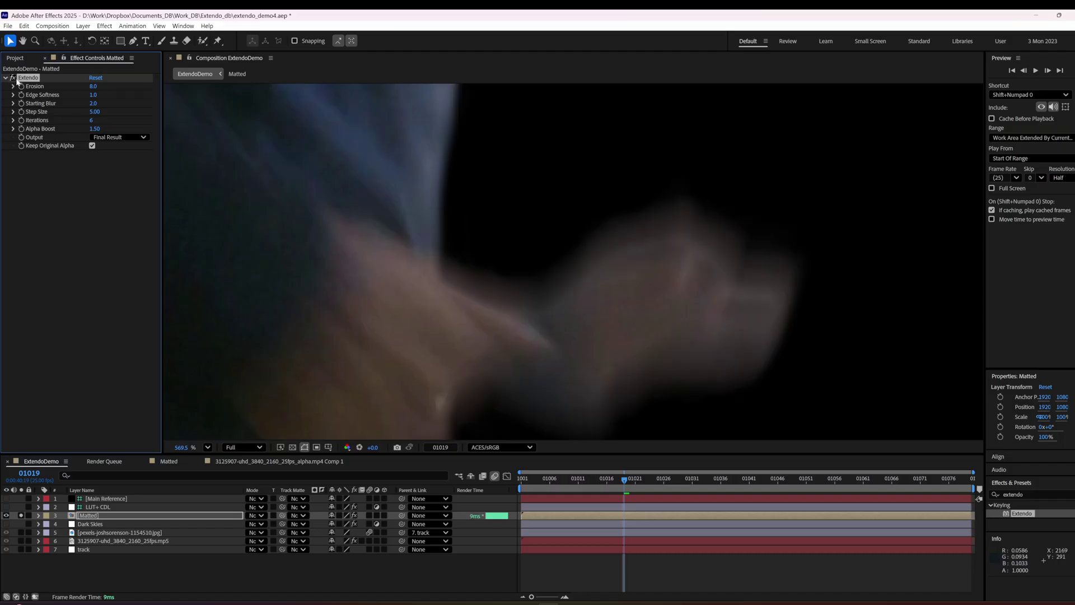
Step: Turn off solo on the Matted layer to view the runner composited over the cloudy sky
scroll(587, 120, down, 2)
drag(521, 197, 537, 285)
scroll(492, 244, down, 2)
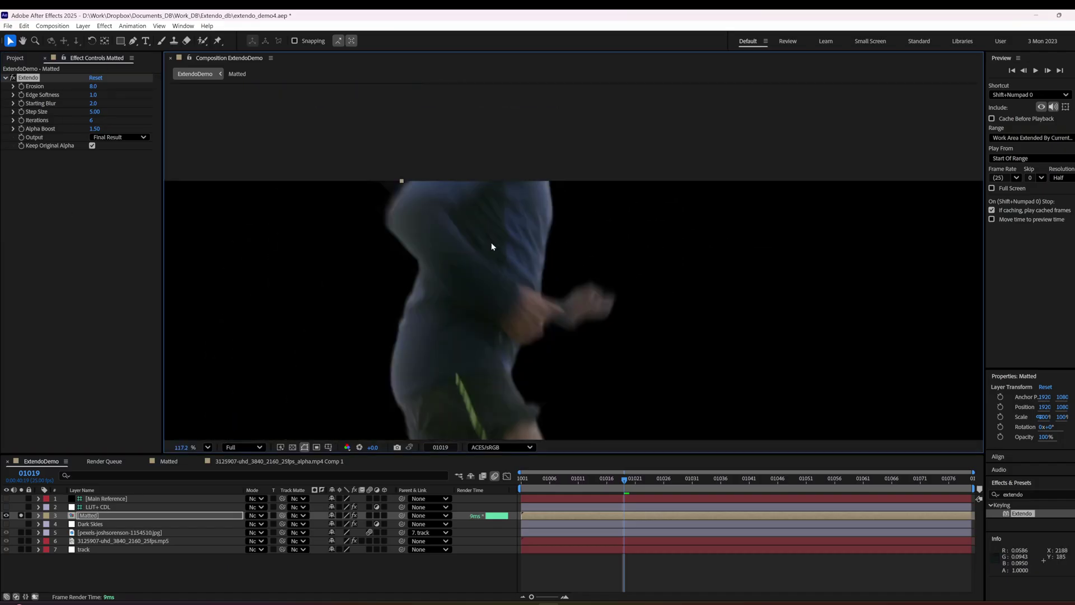
scroll(618, 292, up, 3)
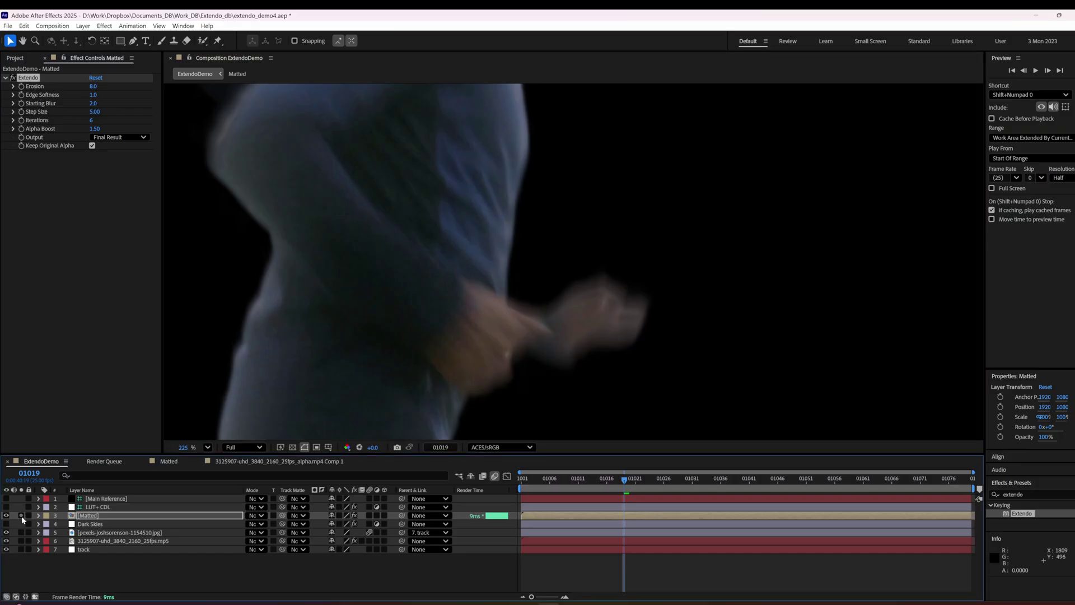
click(21, 515)
scroll(329, 361, down, 3)
key(h)
drag(328, 361, 396, 285)
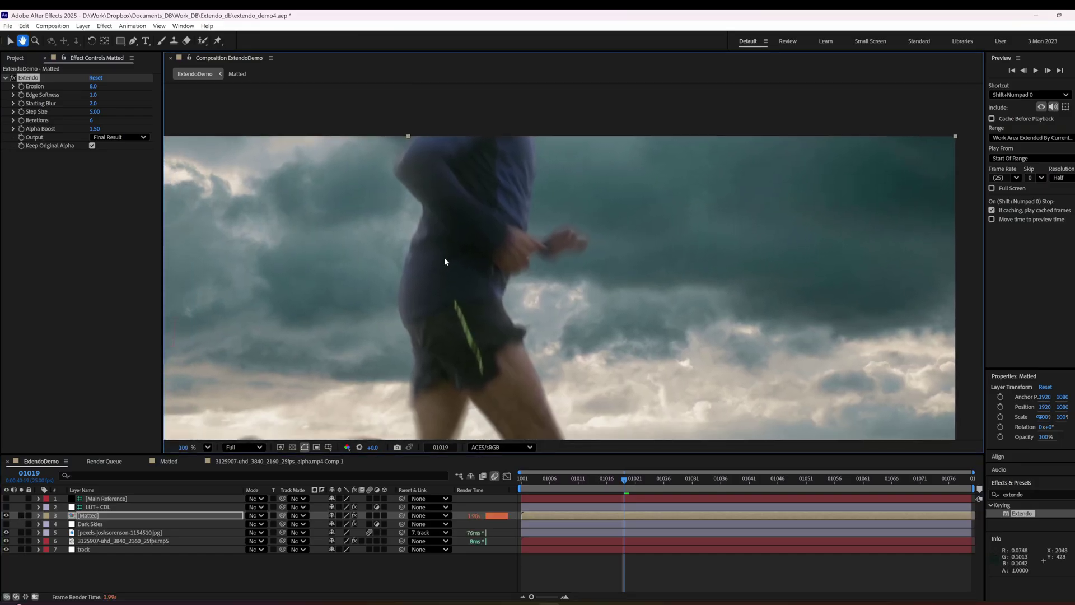
key(v)
Step: Toggle Extendo off and on to compare the runner's whole outline against the sky
scroll(431, 277, up, 1)
click(14, 79)
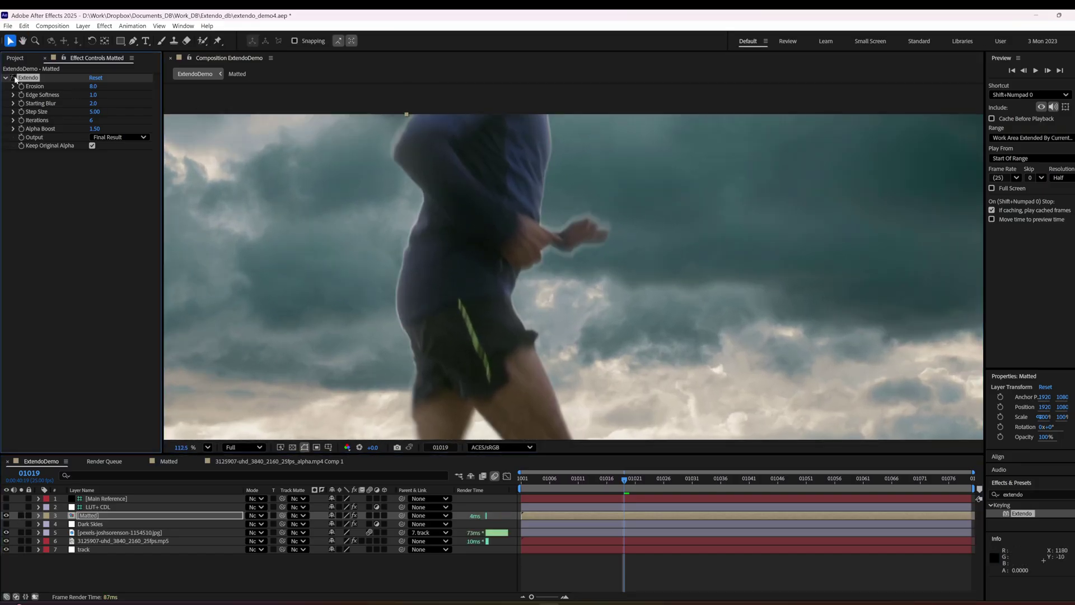
click(14, 78)
click(14, 79)
click(14, 79)
click(14, 78)
click(14, 78)
Step: Compare the motion-blurred hand against the sky up close with Extendo off and on
scroll(608, 233, up, 6)
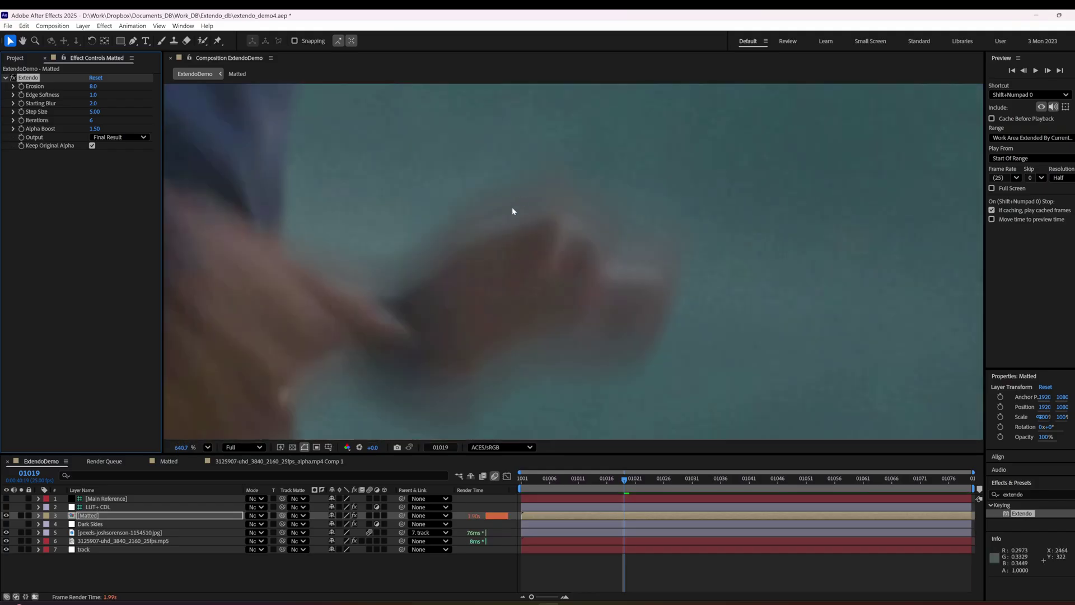
click(12, 78)
click(11, 78)
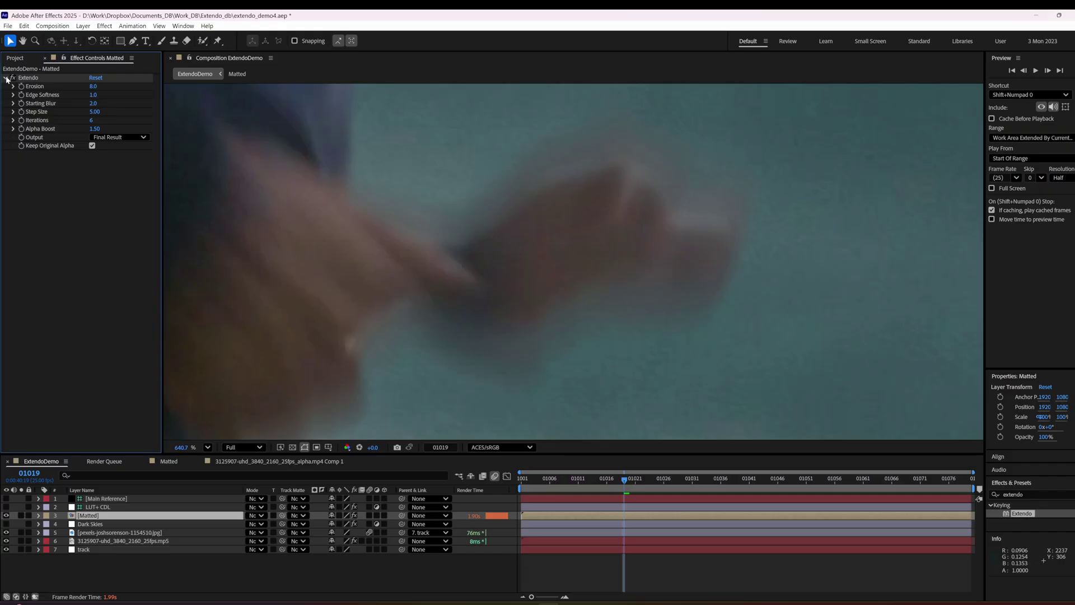
click(11, 78)
click(11, 79)
Step: Go to frame 1007 and examine the edges of the runner's jacket, shorts and arm over the sky
scroll(448, 254, down, 5)
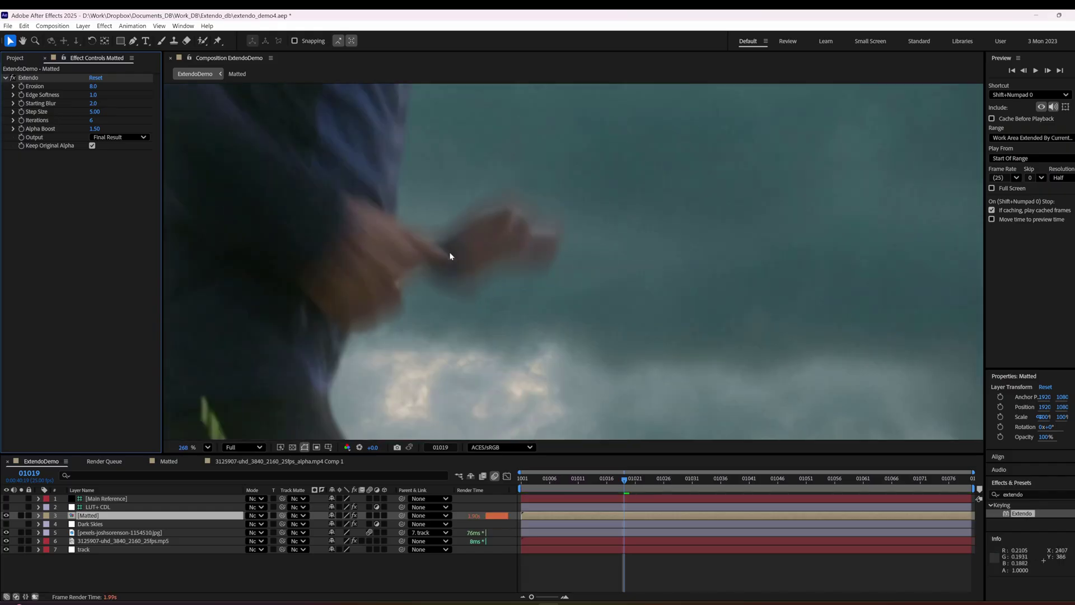
scroll(527, 286, down, 3)
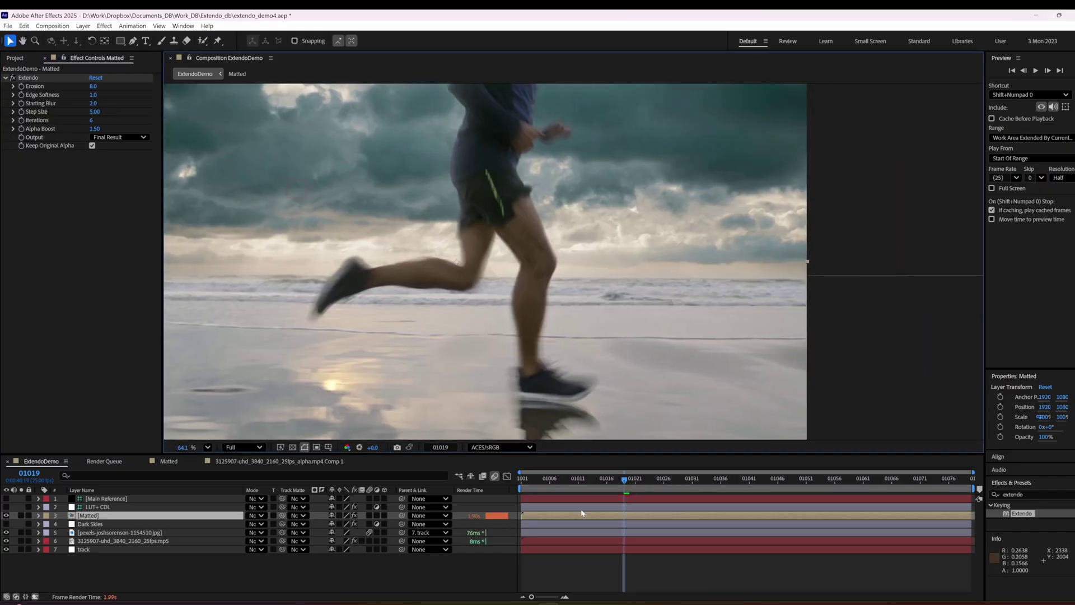
click(556, 479)
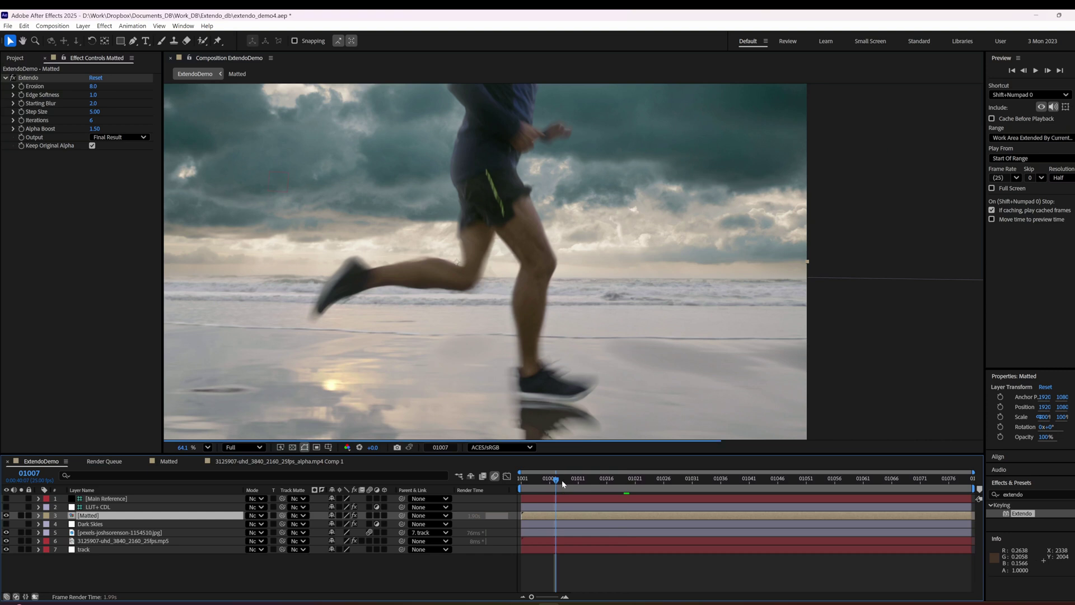
key(h)
drag(497, 198, 548, 246)
scroll(537, 269, up, 2)
scroll(499, 302, up, 2)
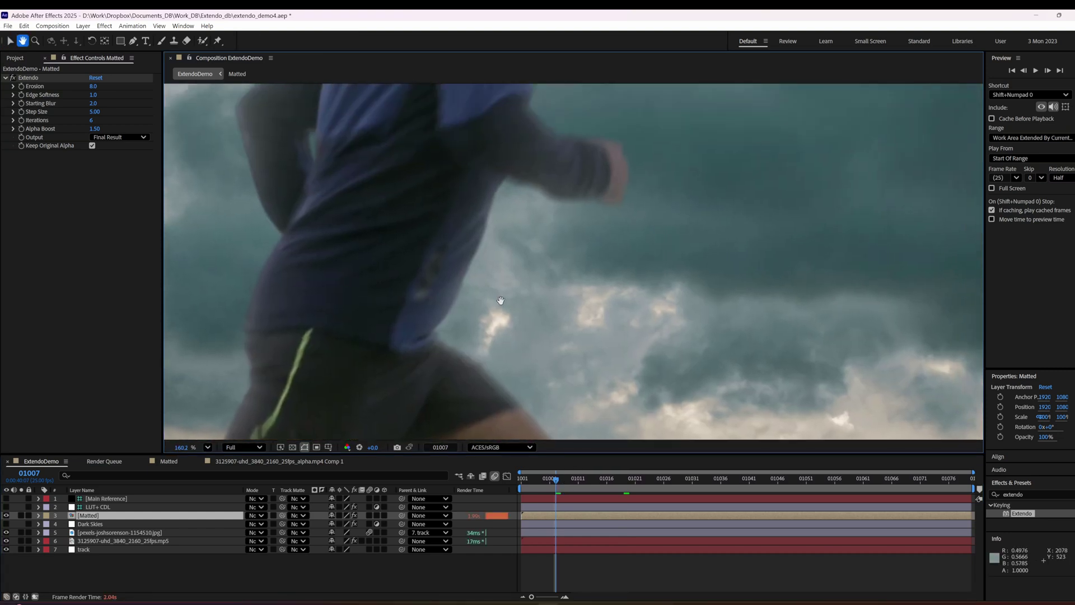
drag(500, 290, 526, 192)
drag(512, 148, 516, 181)
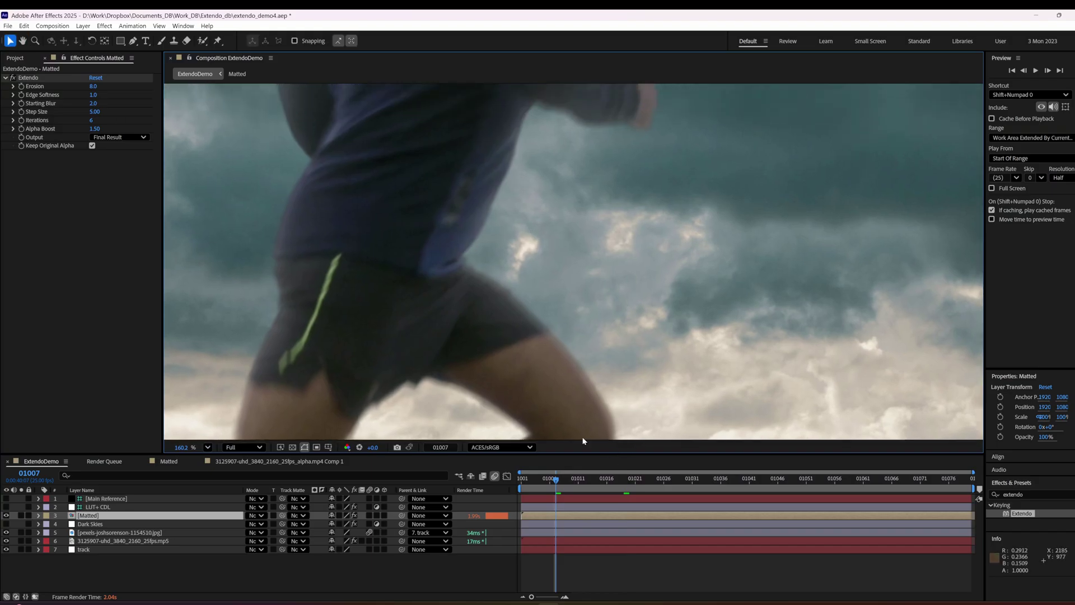
Step: Set Extendo's Output to Erosion Only at frame 1019 and go to frame 1041 to check the runner's upper body
click(625, 481)
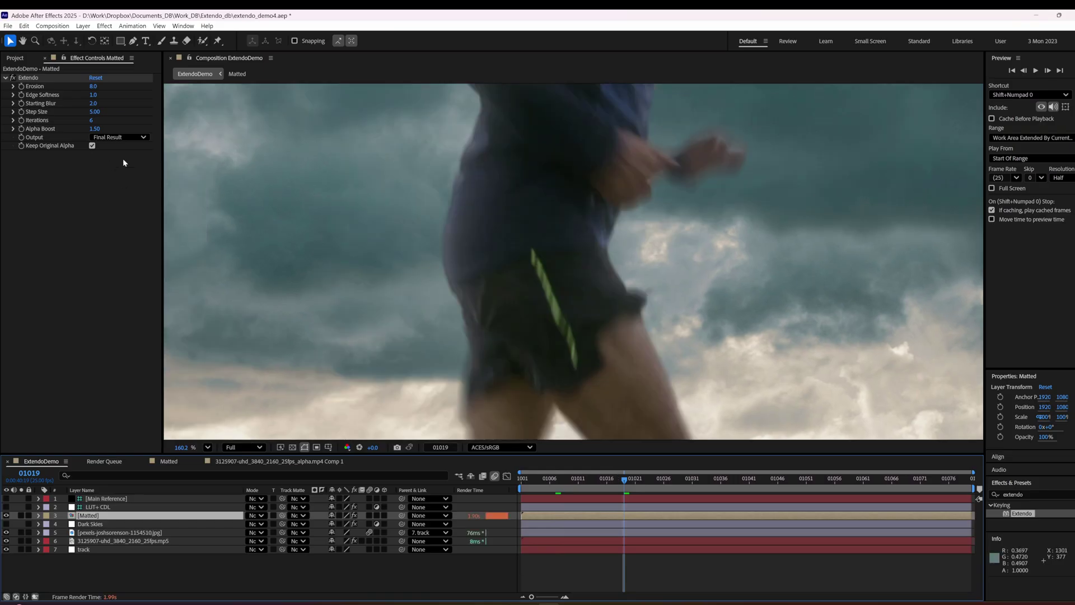
click(117, 137)
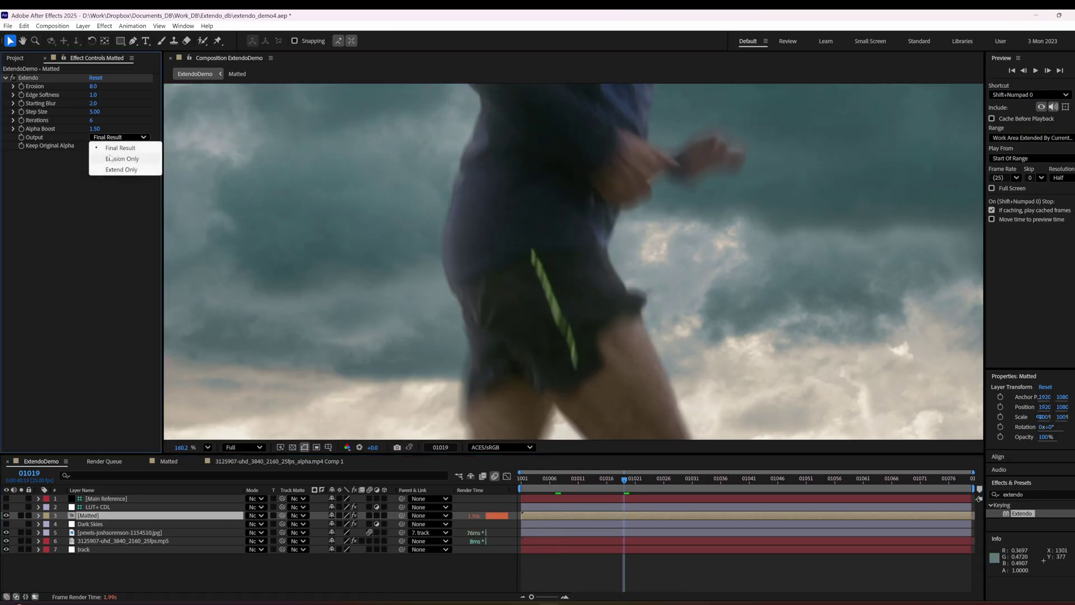
click(120, 158)
drag(651, 168, 543, 271)
click(749, 480)
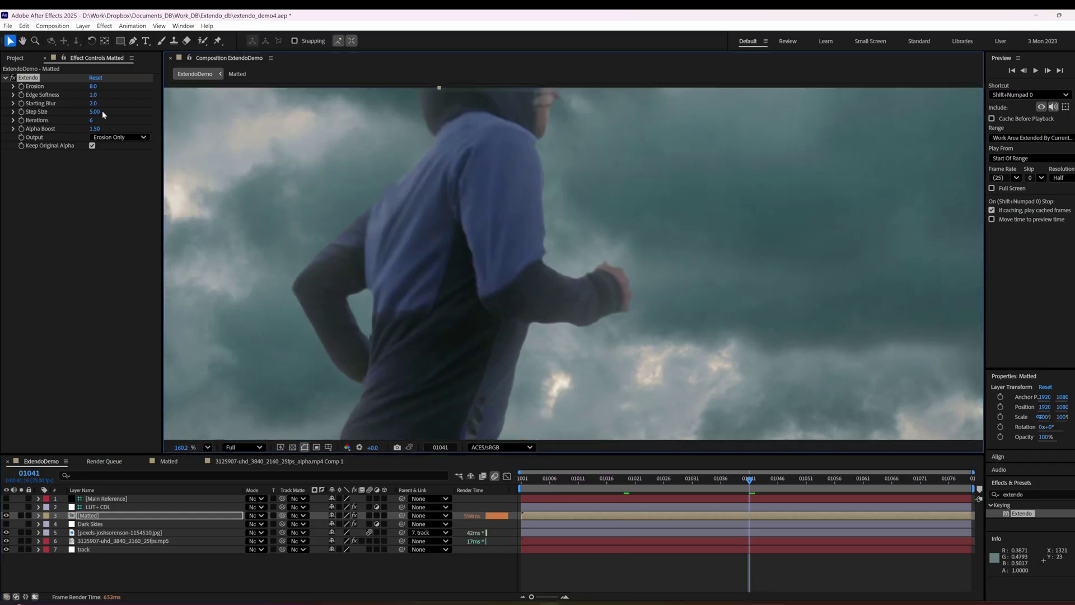
Step: Set Extendo's Erosion to 4 at frame 1041 and enable keyframing for it
scroll(594, 260, up, 2)
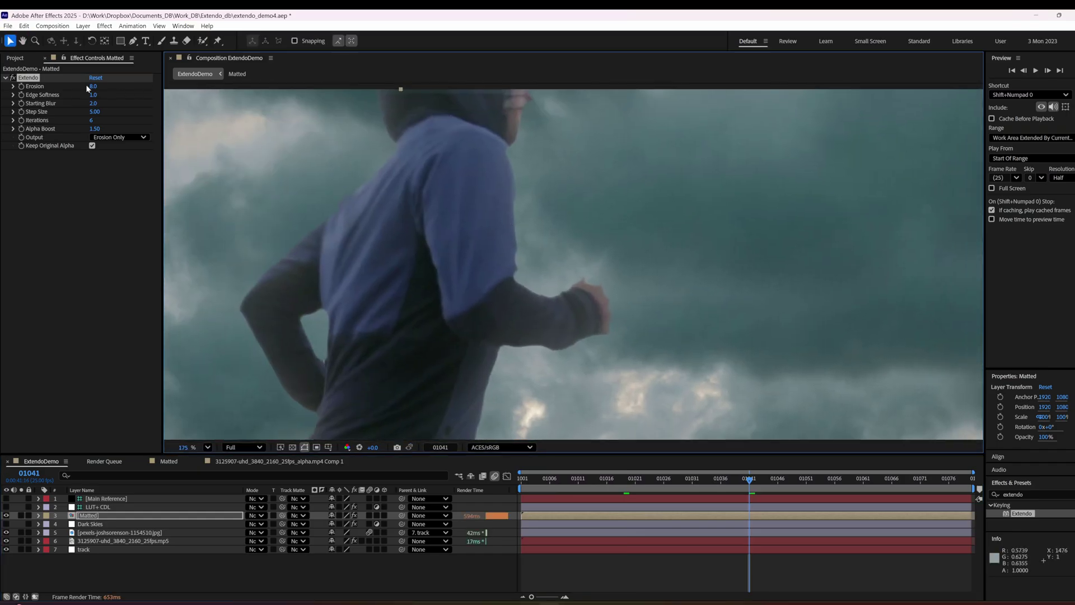
mouse_move(93, 88)
mouse_down()
mouse_move(57, 85)
mouse_move(83, 86)
mouse_up()
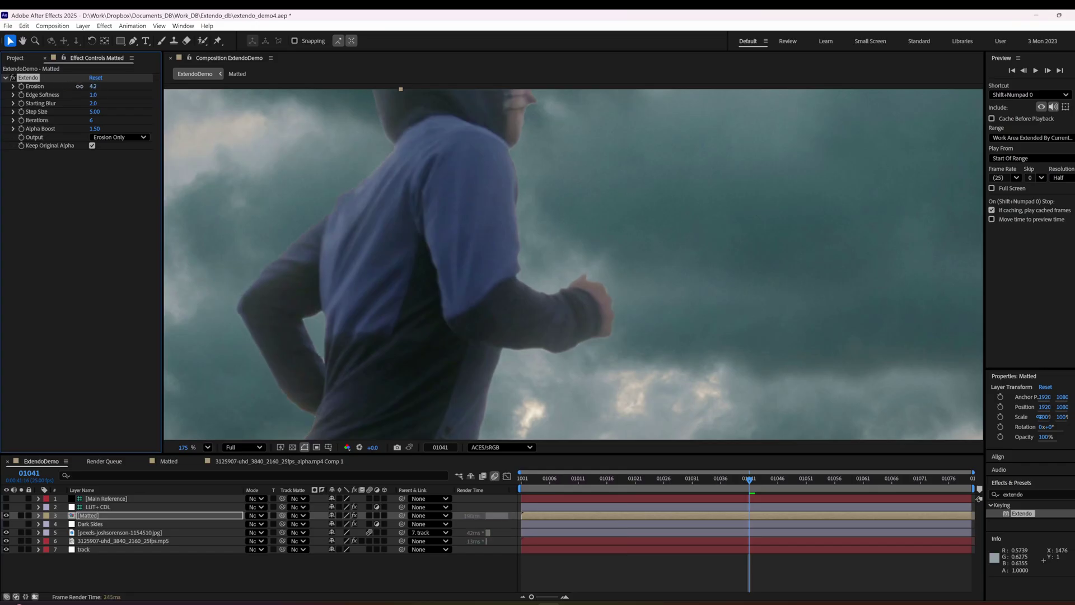
click(90, 87)
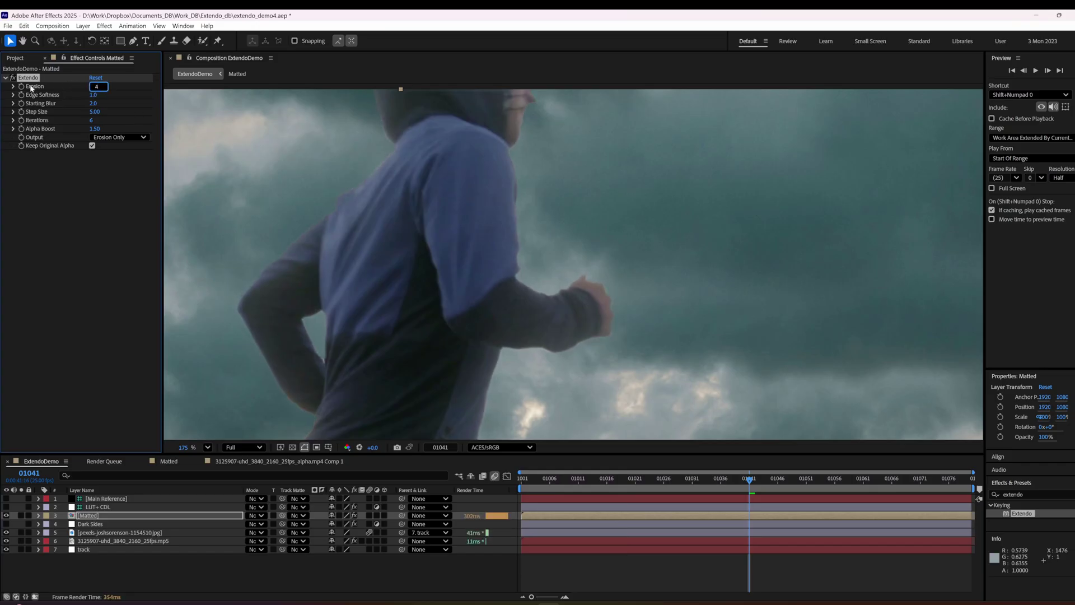
text(4)
key(Return)
Step: Go back to frame 1015 and keyframe Extendo's Erosion at 6
click(652, 478)
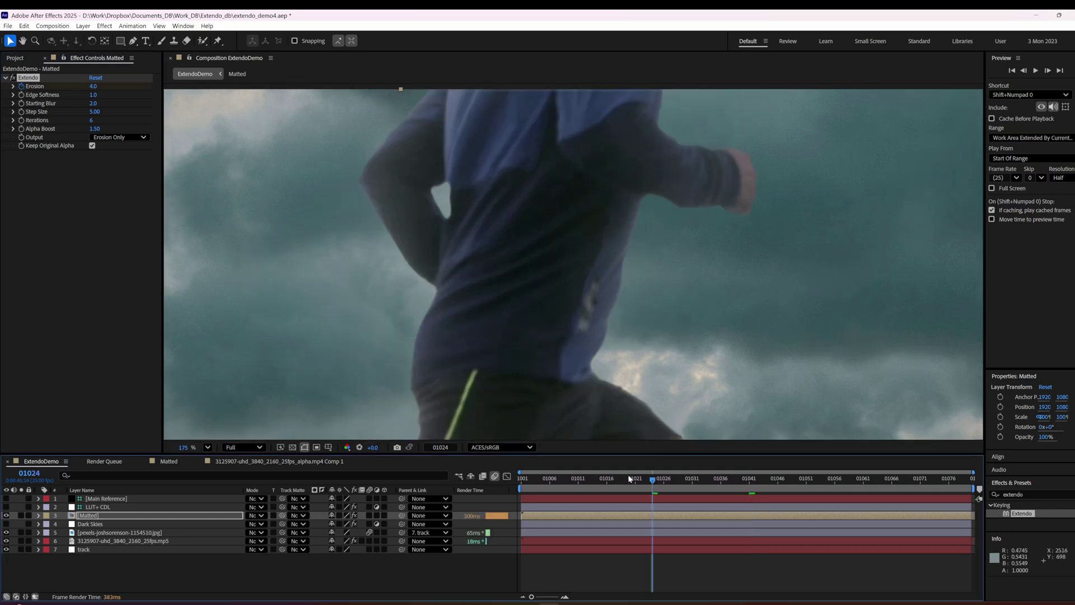
click(602, 478)
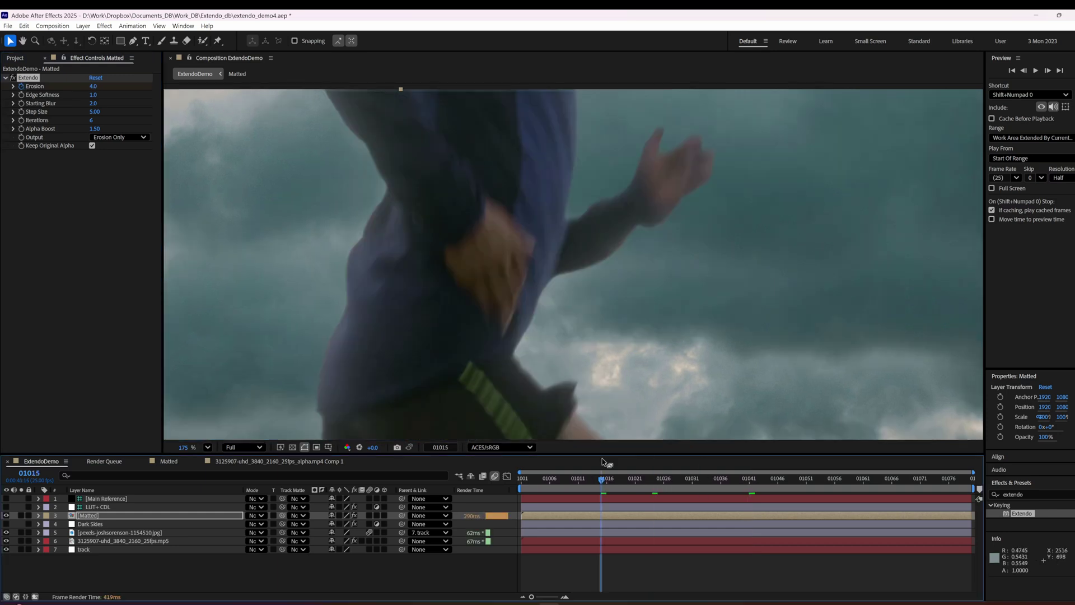
click(89, 86)
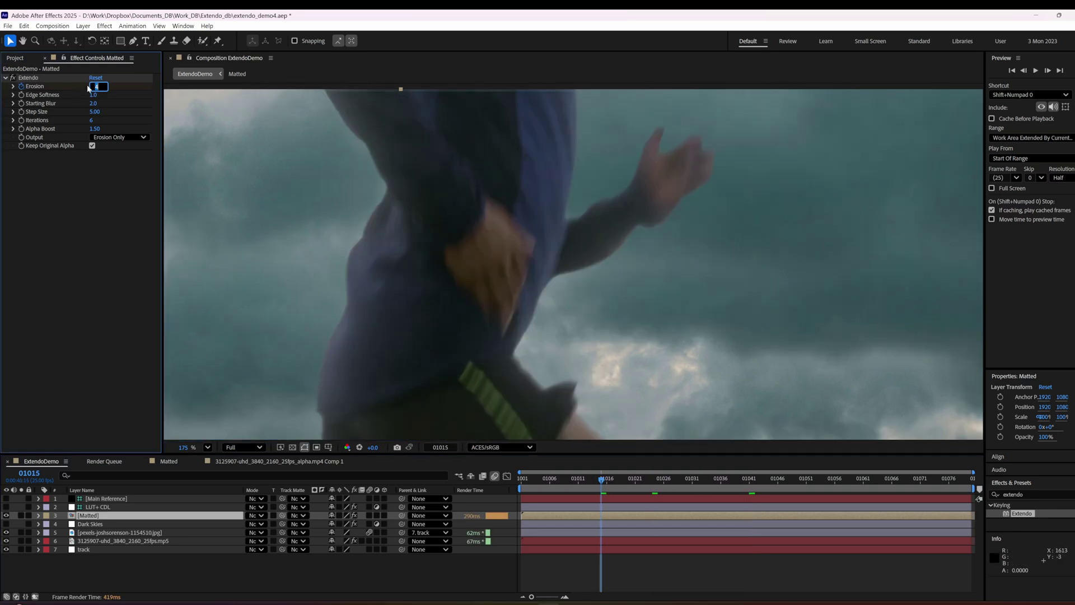
key(Return)
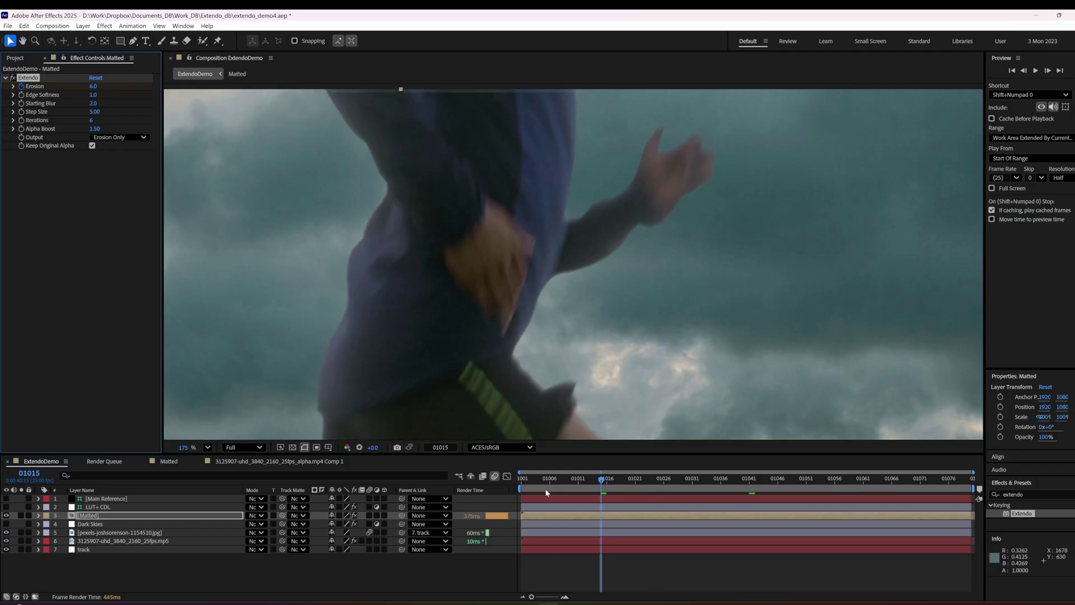
Step: Check frame 1001, and keyframe Extendo's Erosion at 8 on frame 1007
drag(547, 493, 520, 493)
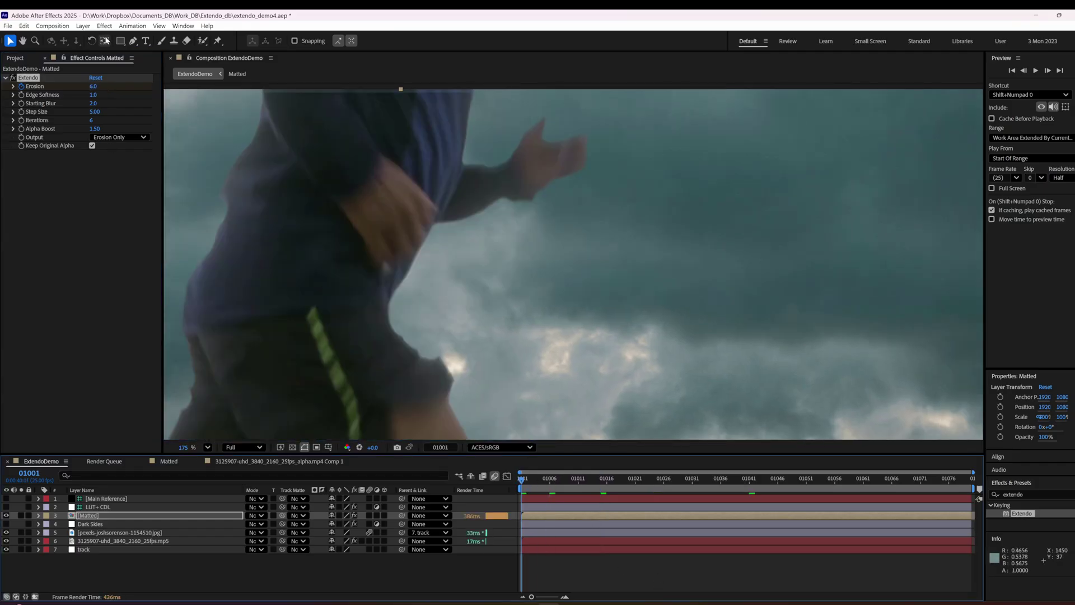
click(554, 493)
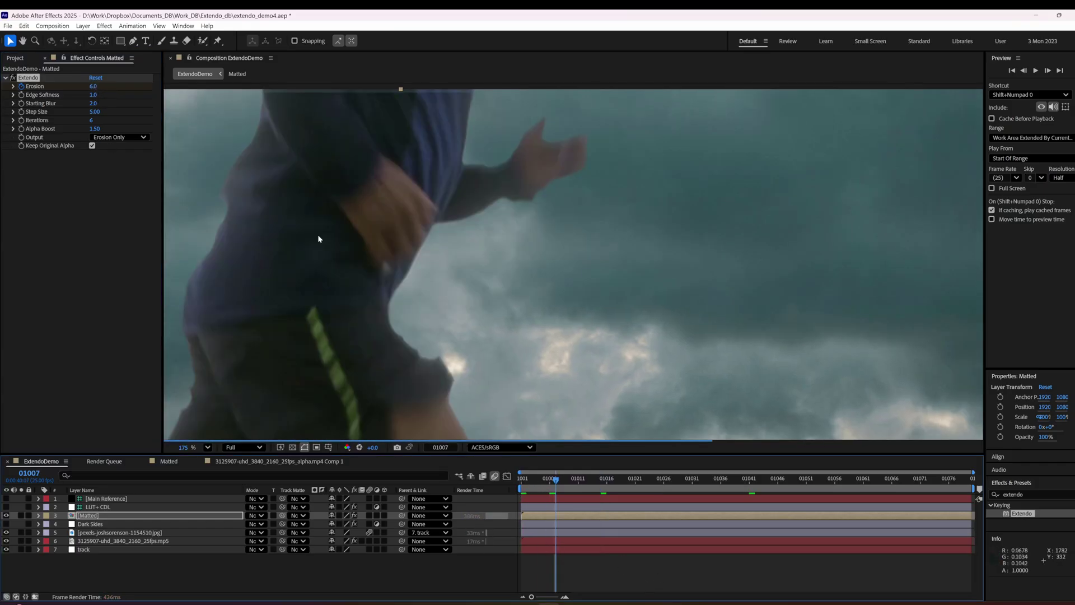
click(97, 86)
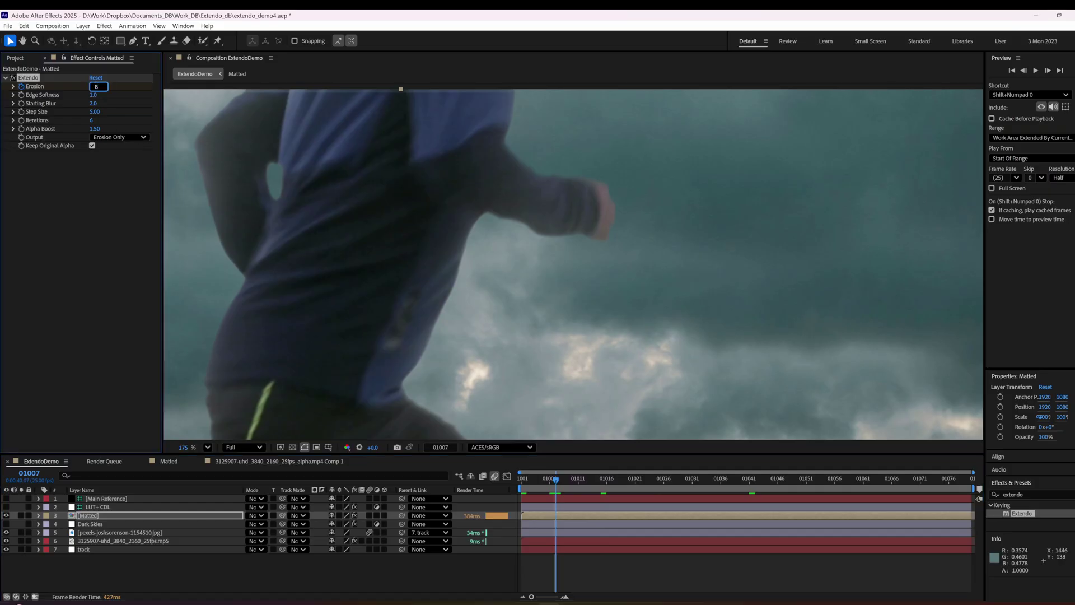
text(8)
key(Return)
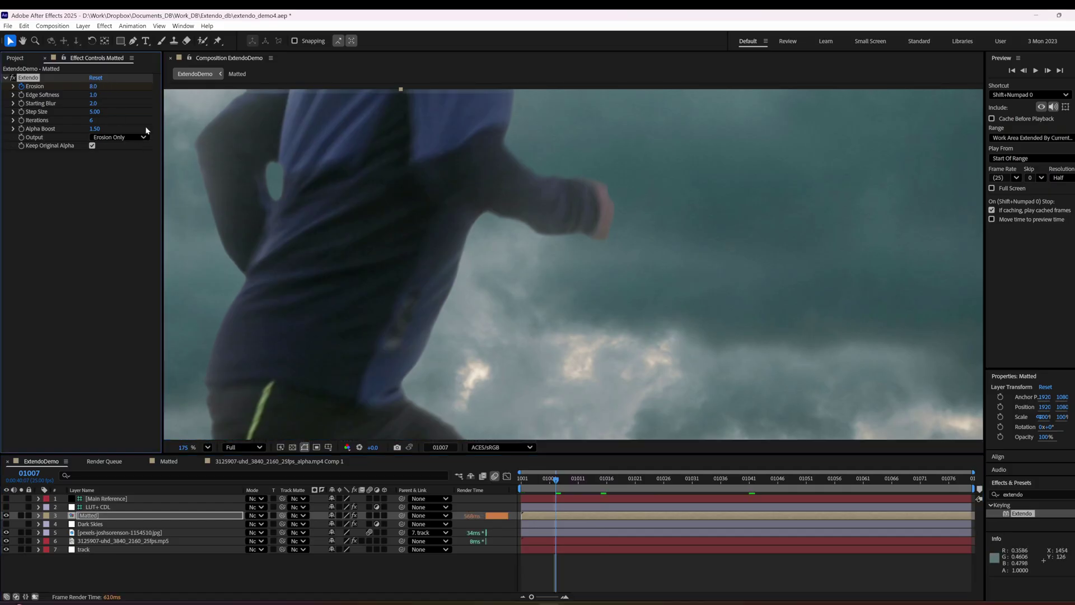
click(104, 227)
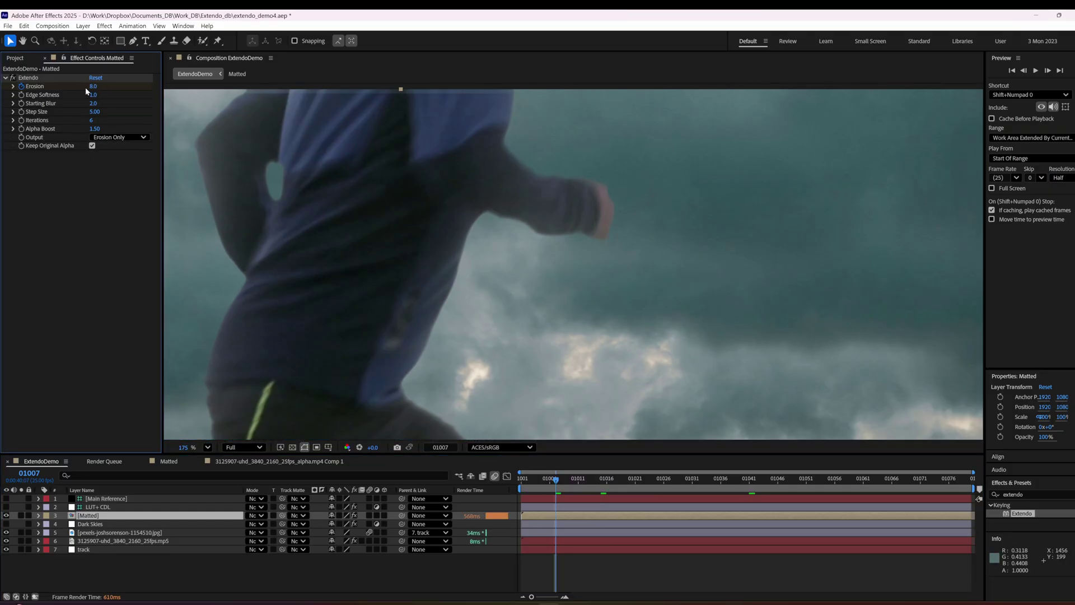
Step: Switch Extendo's Output to Final Result and to Extend Only, and examine the extended sleeve and hand edges up close
click(107, 138)
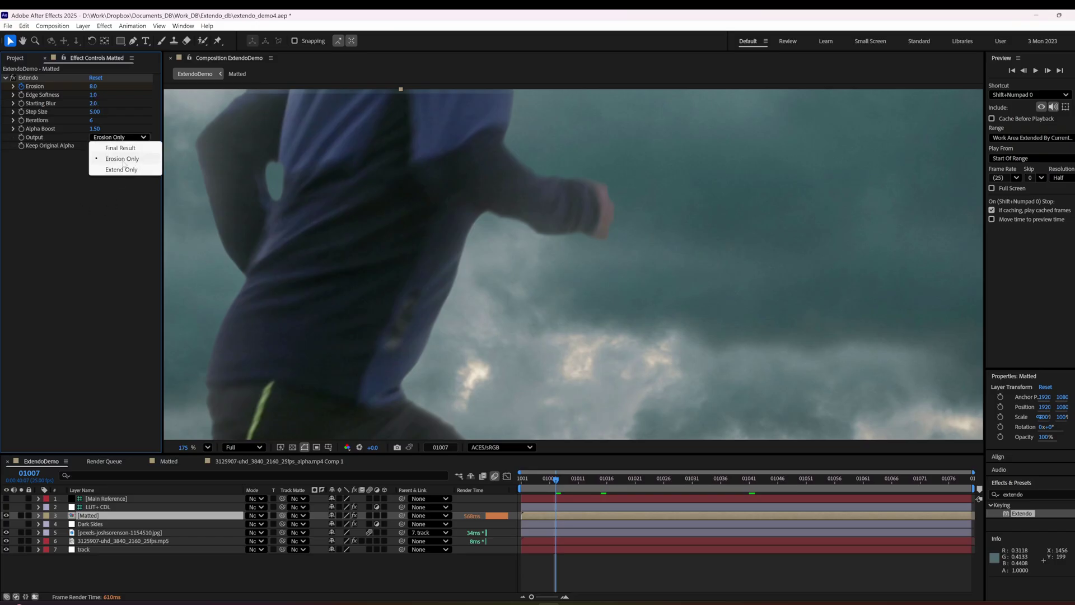
click(119, 148)
click(112, 137)
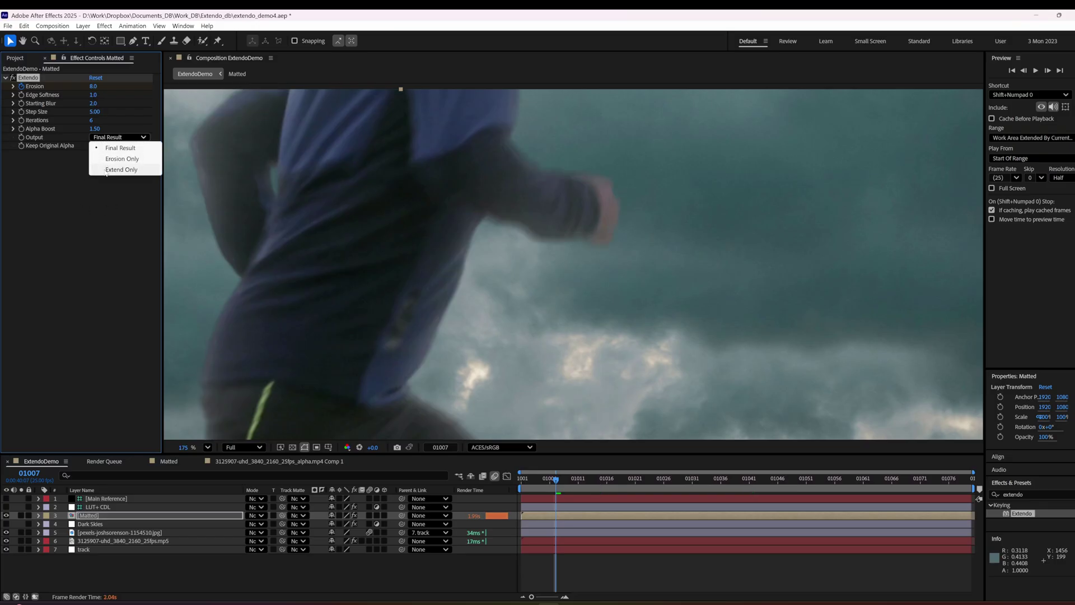
click(135, 170)
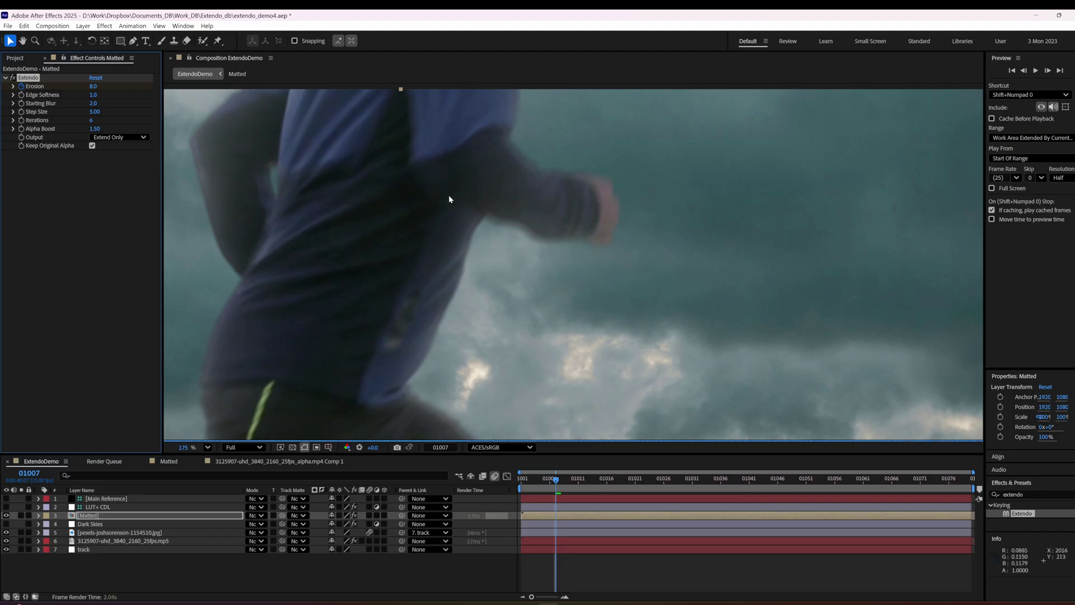
scroll(560, 179, up, 8)
drag(356, 119, 467, 332)
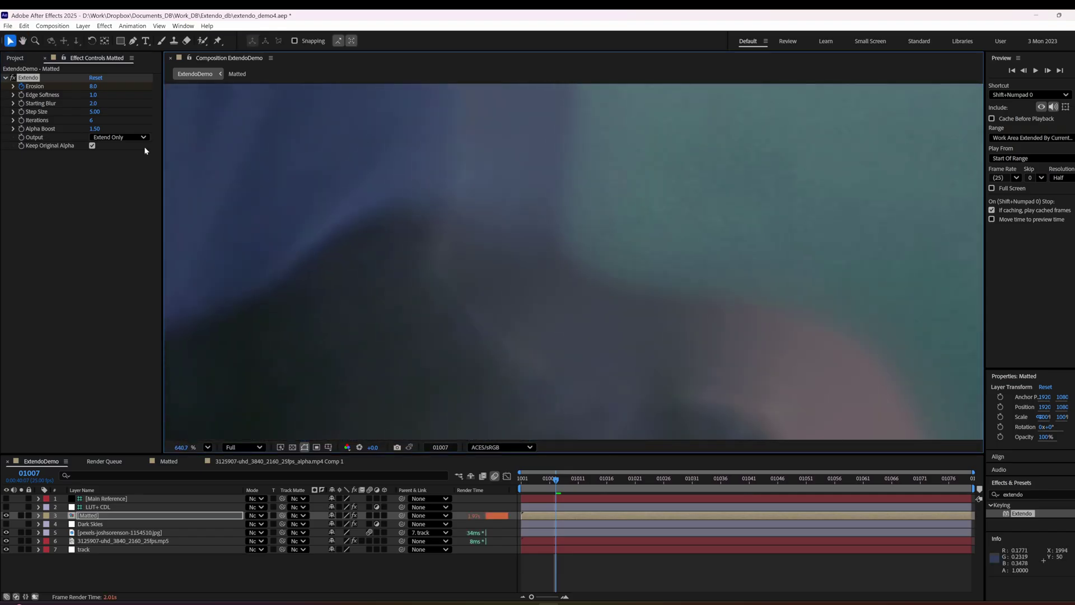
drag(93, 95, 84, 94)
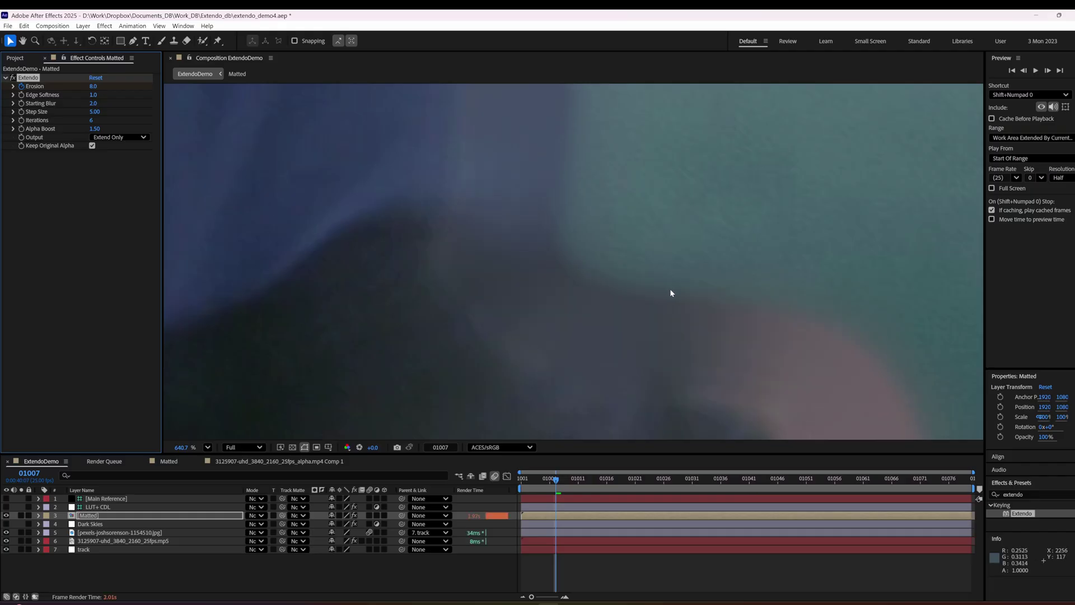
scroll(635, 279, down, 3)
drag(595, 295, 650, 233)
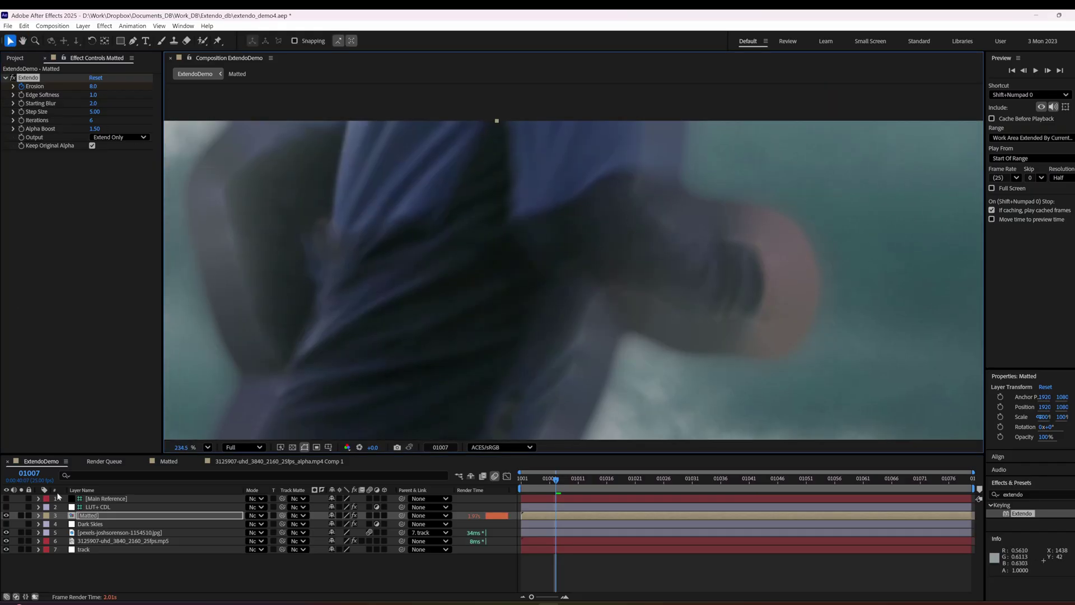
Step: Set Extendo's Output to Final Result and inspect the runner's legs and upper body at frame 1041
click(112, 137)
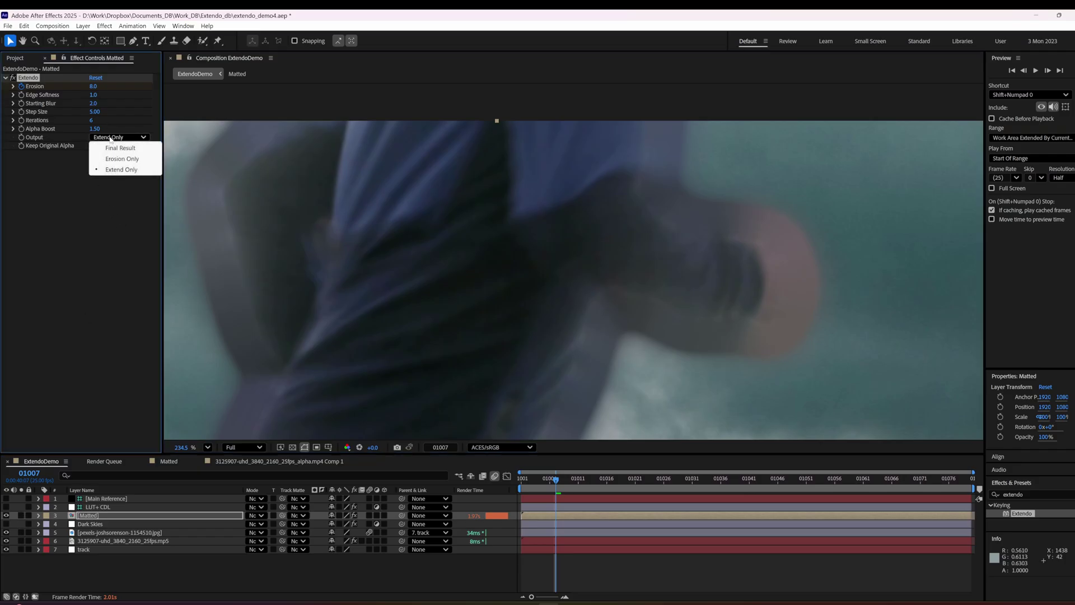
click(112, 146)
scroll(590, 278, down, 5)
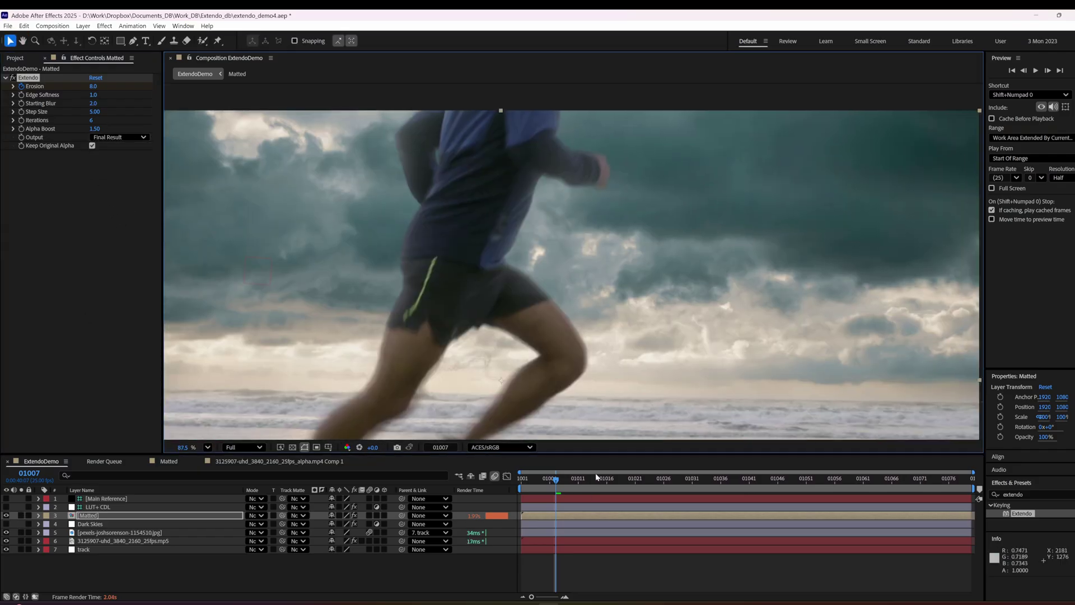
click(749, 479)
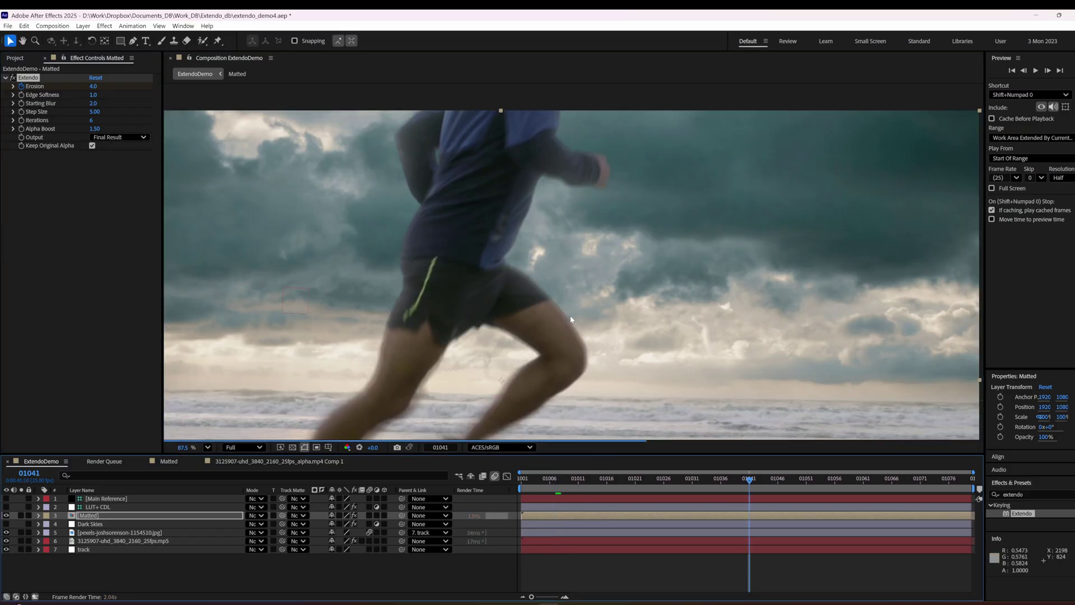
drag(586, 247, 571, 187)
drag(551, 283, 605, 230)
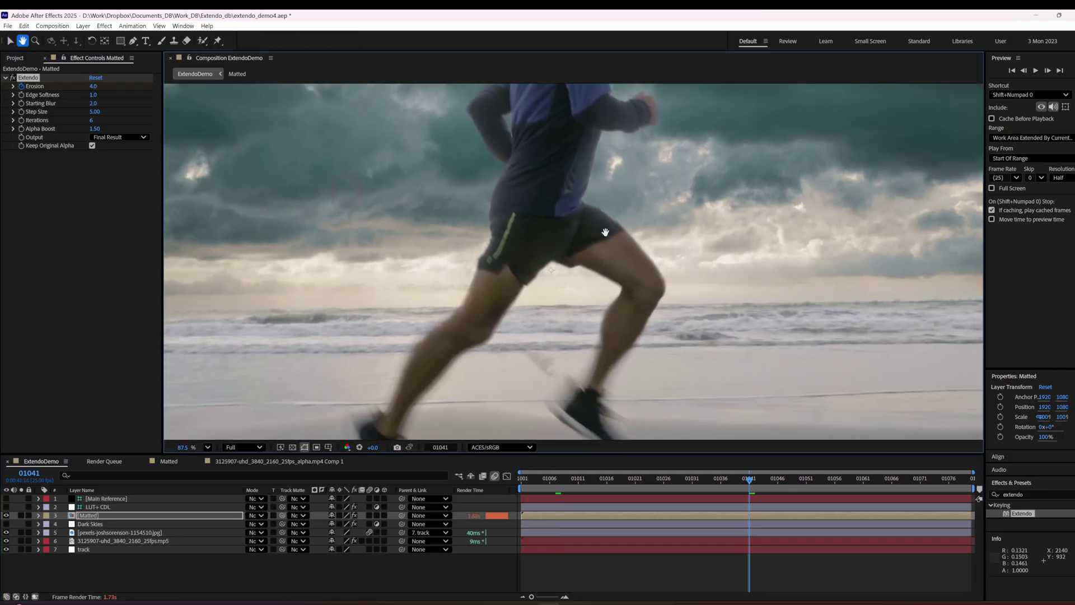
drag(692, 244, 697, 300)
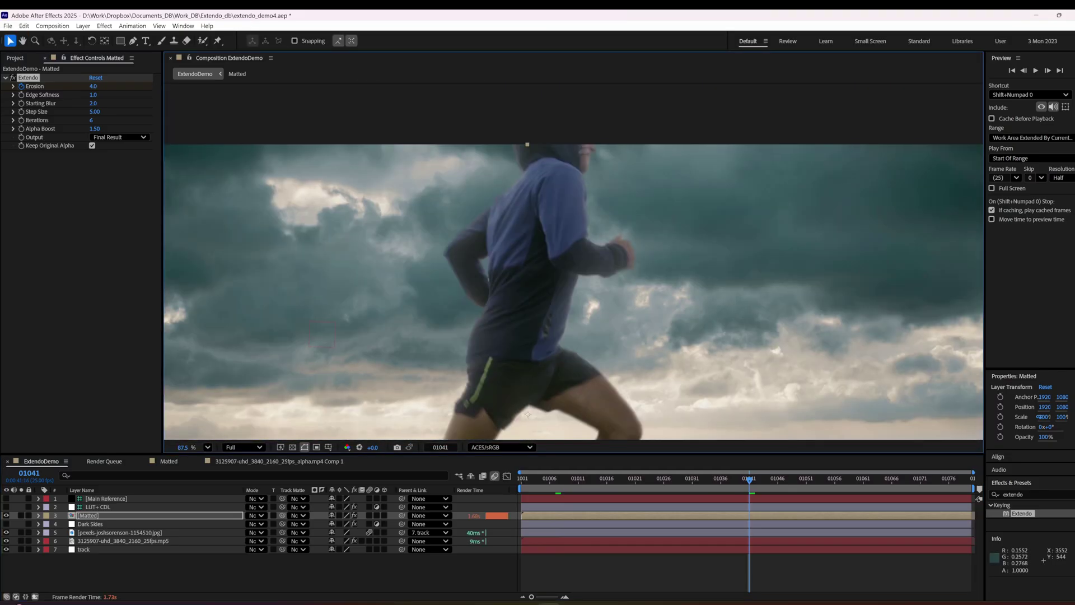